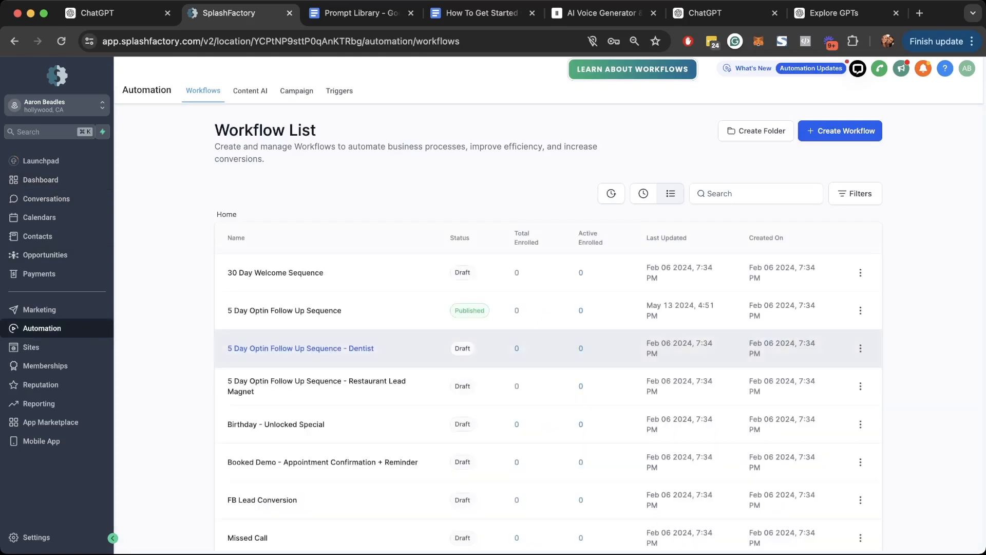
- Open the 5 Day Optin Follow Up Sequence workflow and inspect its optin-form trigger
scroll(547, 308, "down", 5)
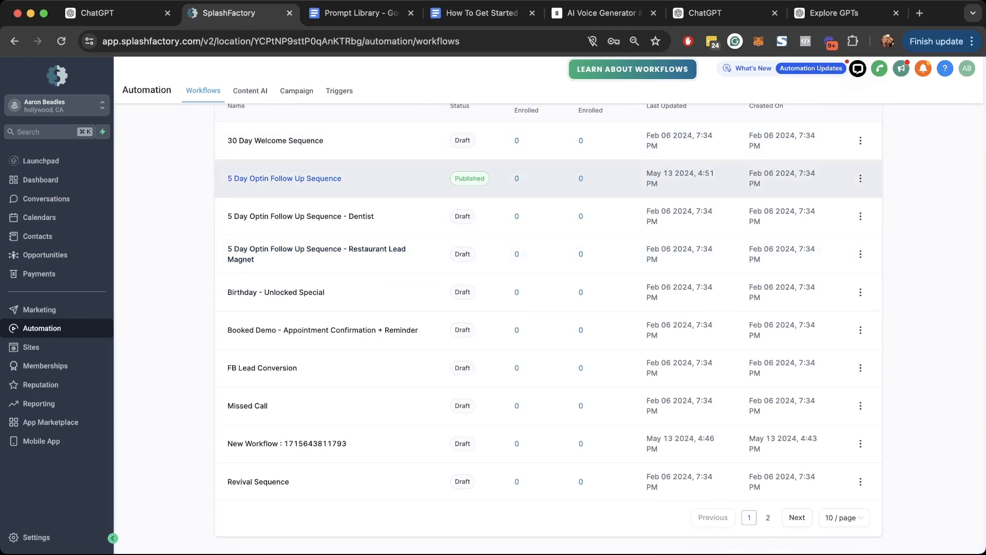
left_click(284, 178)
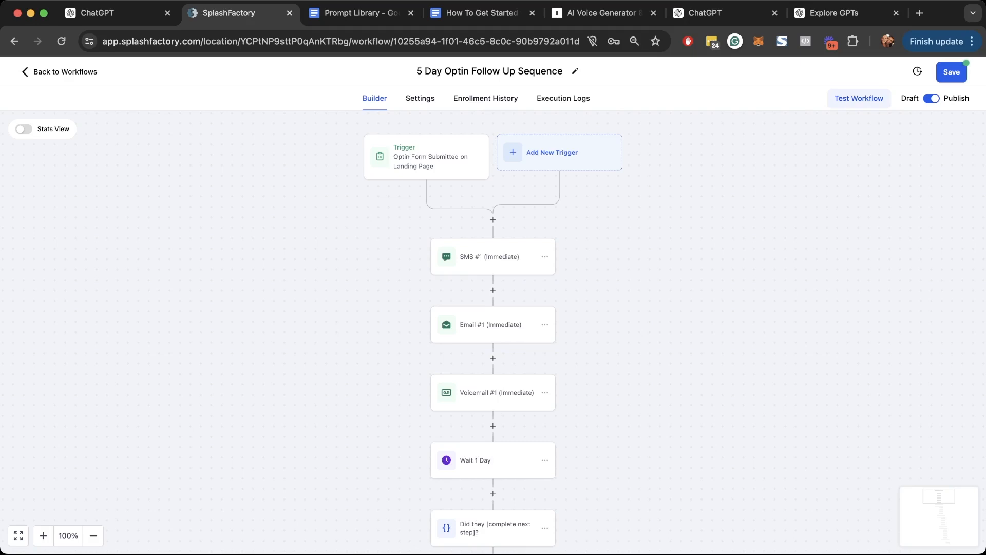
left_click(426, 157)
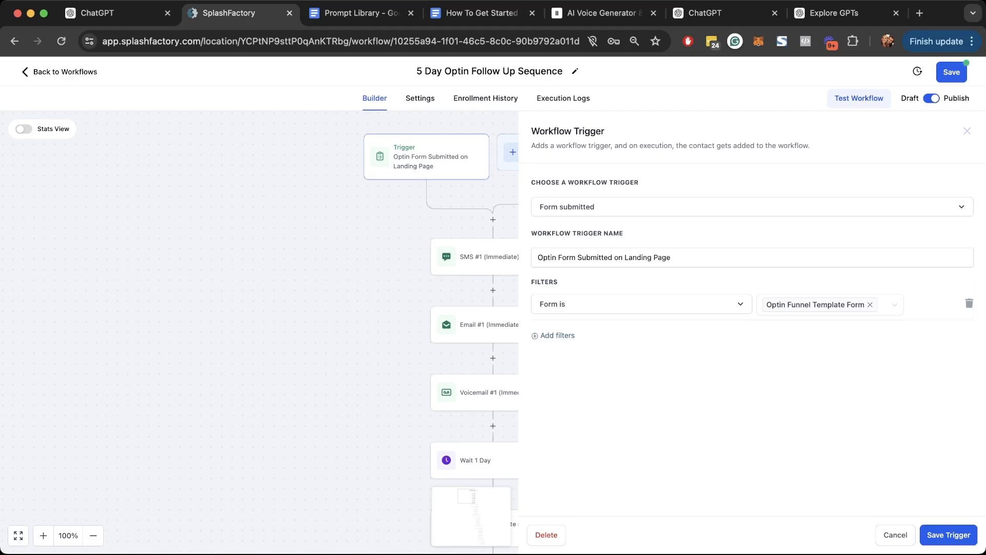
left_click(967, 131)
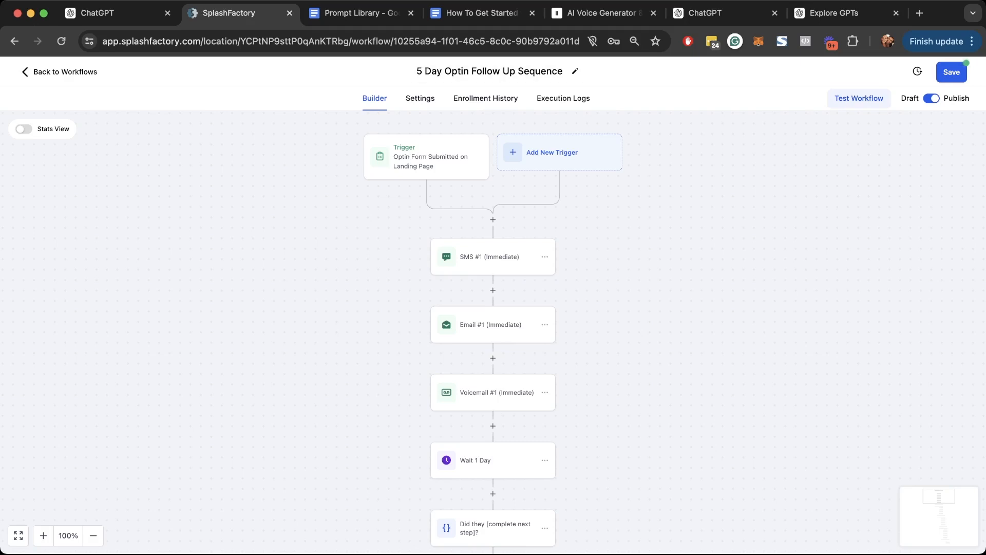
- Scroll through the workflow's steps and recheck the trigger settings
scroll(493, 339, "down", 1)
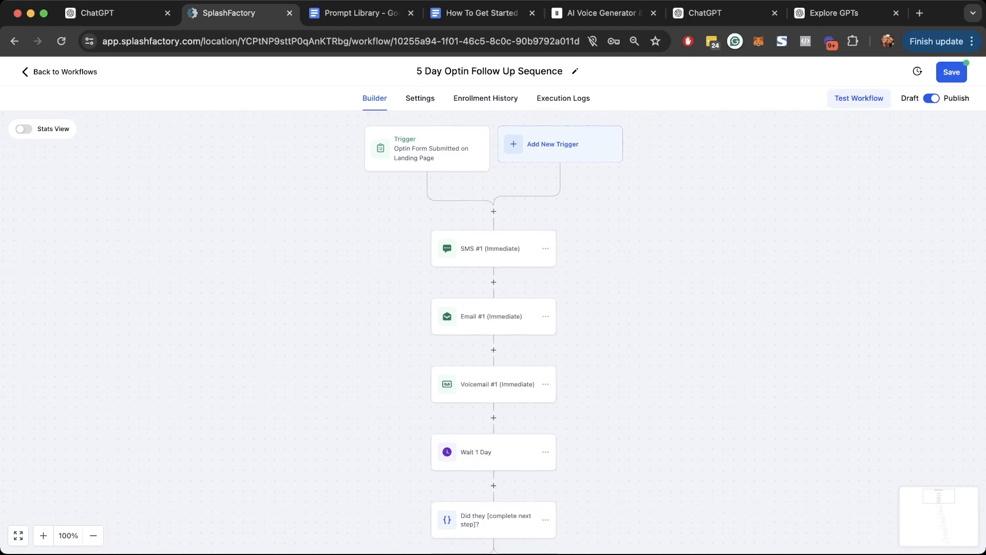
scroll(494, 333, "down", 5)
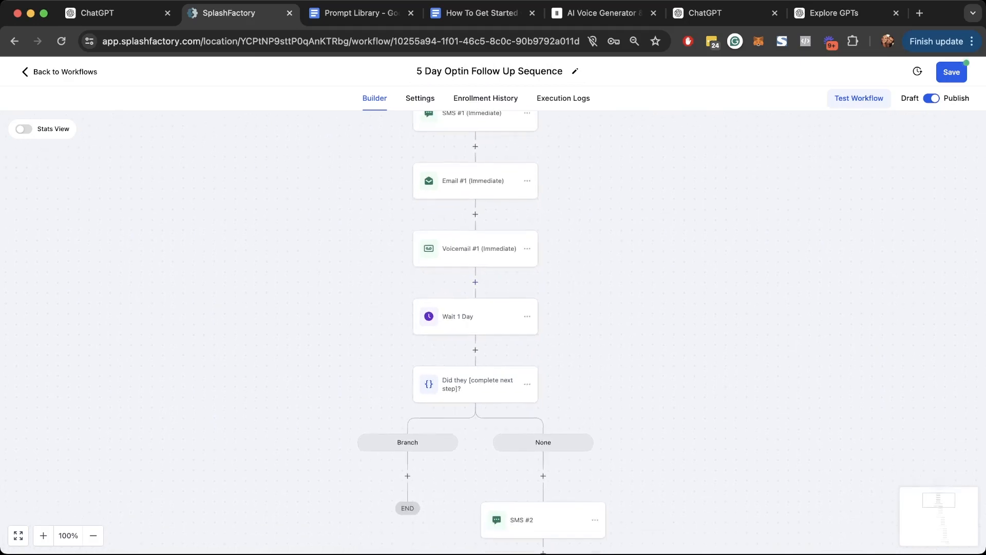
scroll(494, 334, "down", 10)
scroll(493, 334, "down", 10)
scroll(493, 334, "down", 12)
scroll(493, 334, "up", 20)
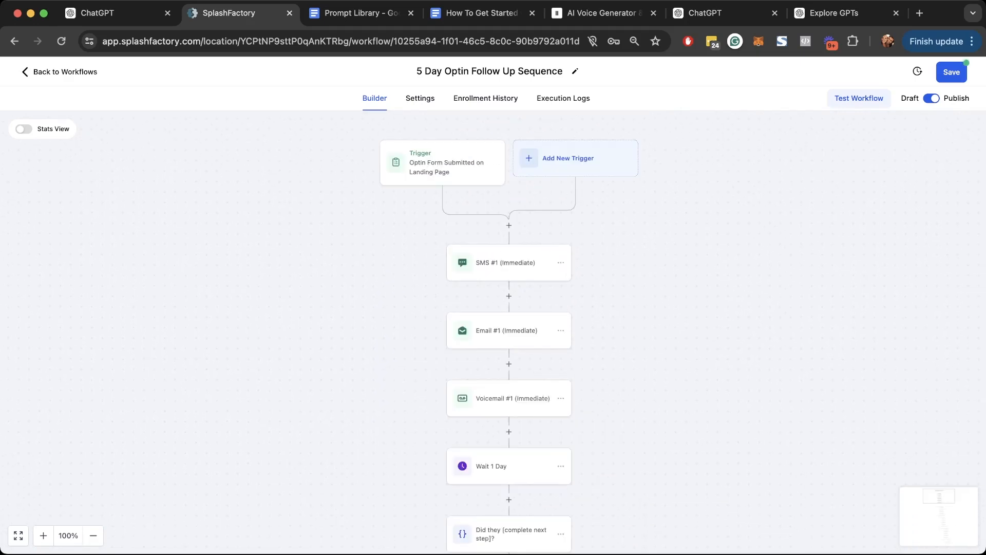
left_click(443, 163)
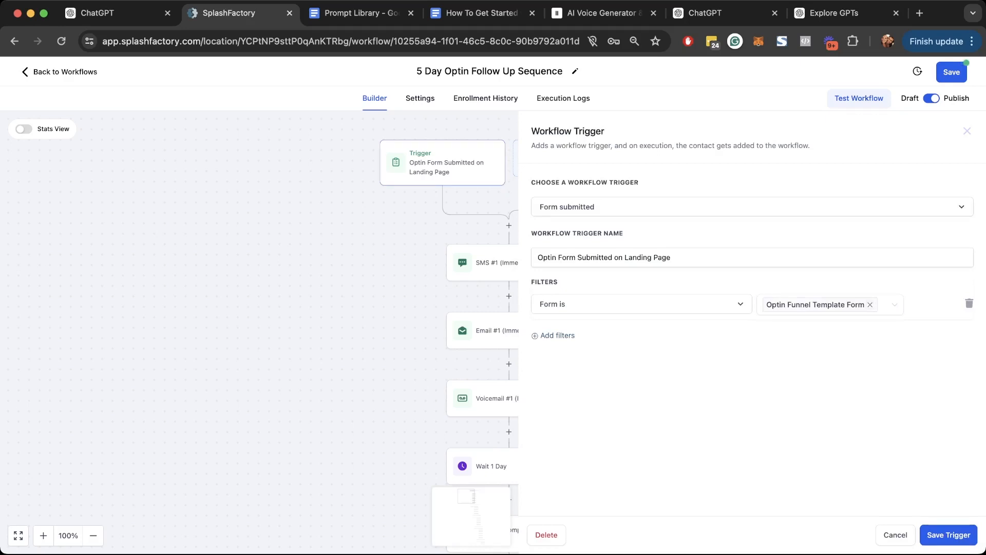
left_click(967, 131)
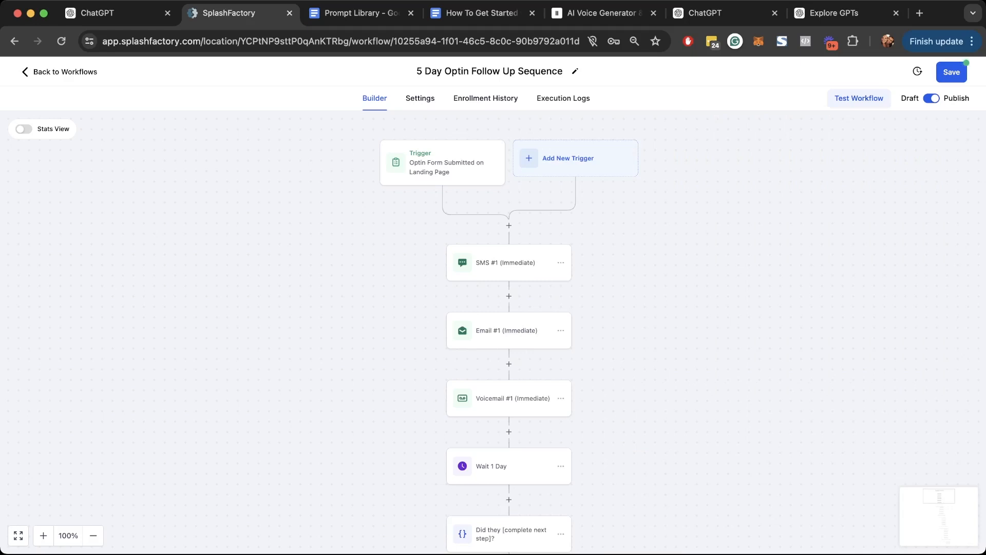
left_click(506, 263)
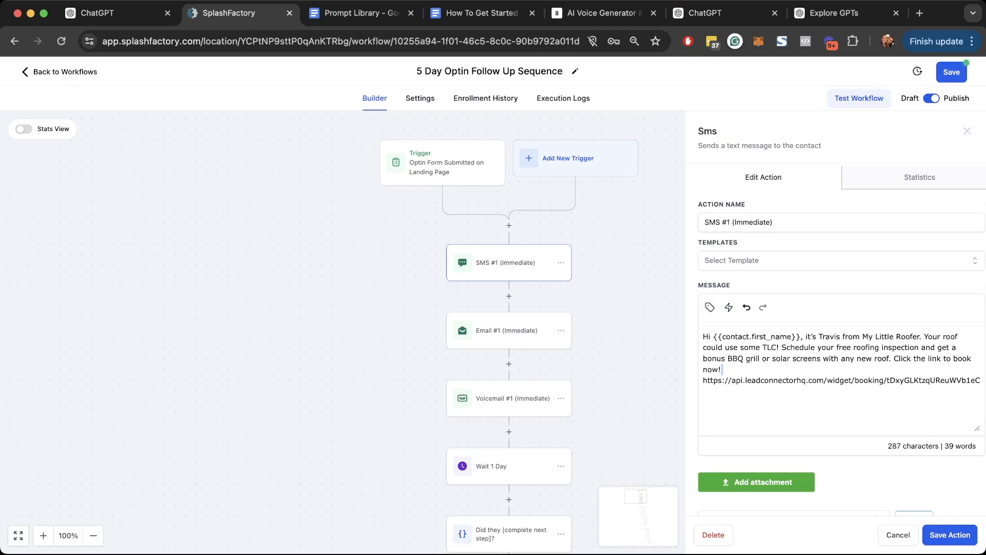
left_click(968, 131)
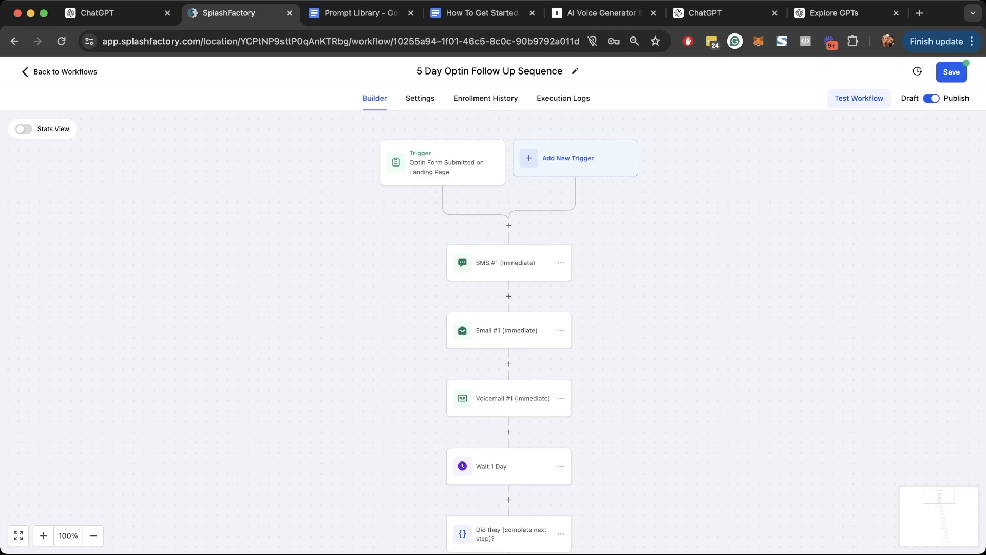
scroll(509, 287, "down", 1)
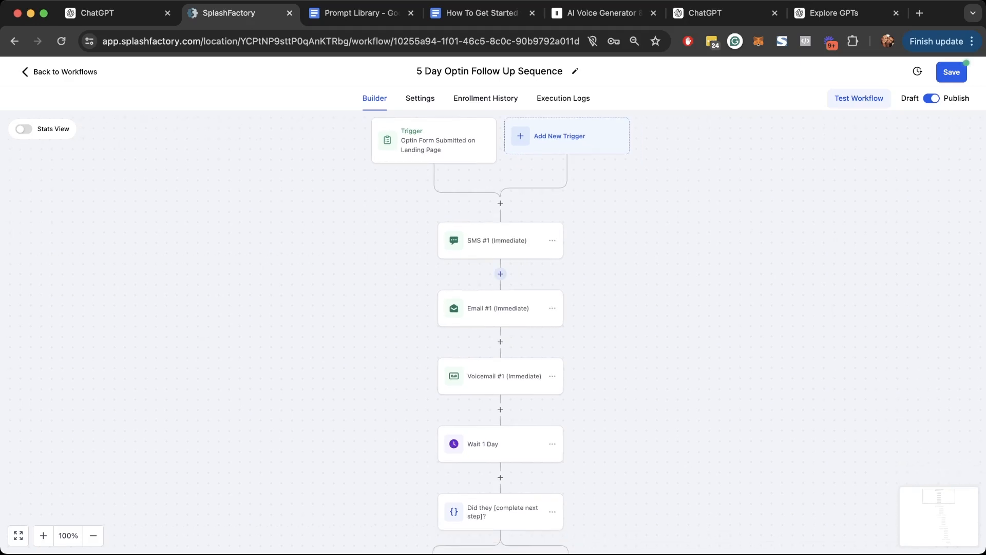
- Insert a 5-minute Wait step between SMS #1 and Email #1
left_click(500, 274)
type("wait")
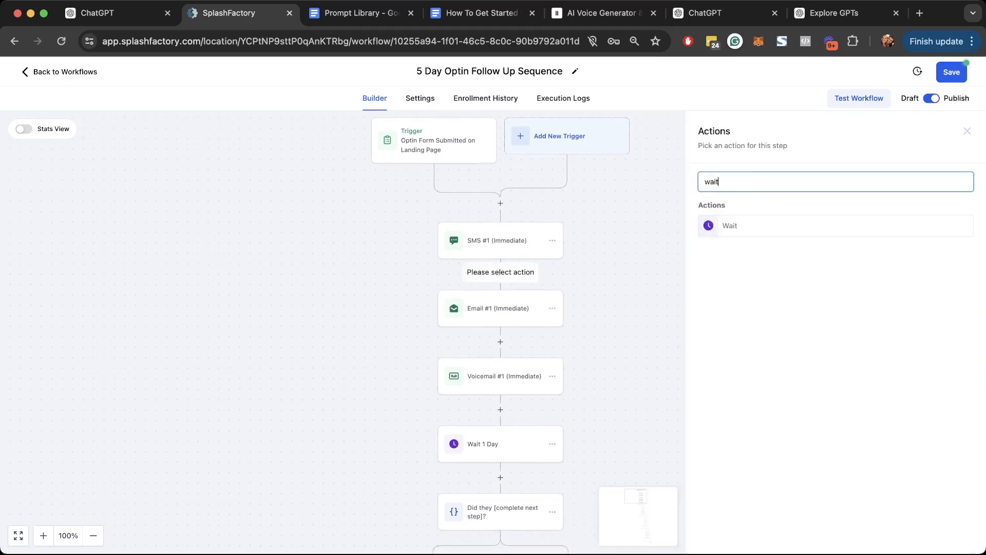
key("Return")
left_click(560, 293)
key("BackSpace")
type("5")
left_click(950, 536)
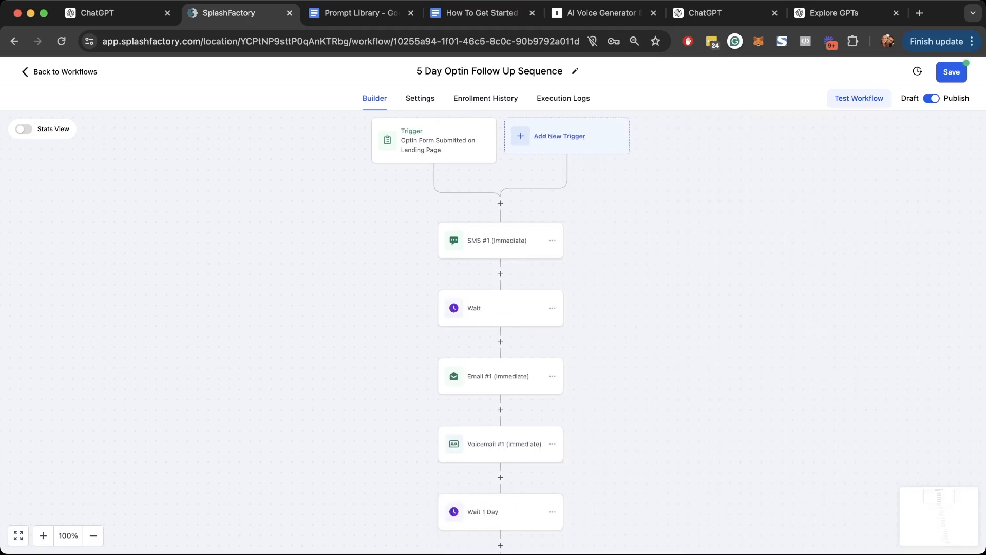
scroll(501, 341, "down", 2)
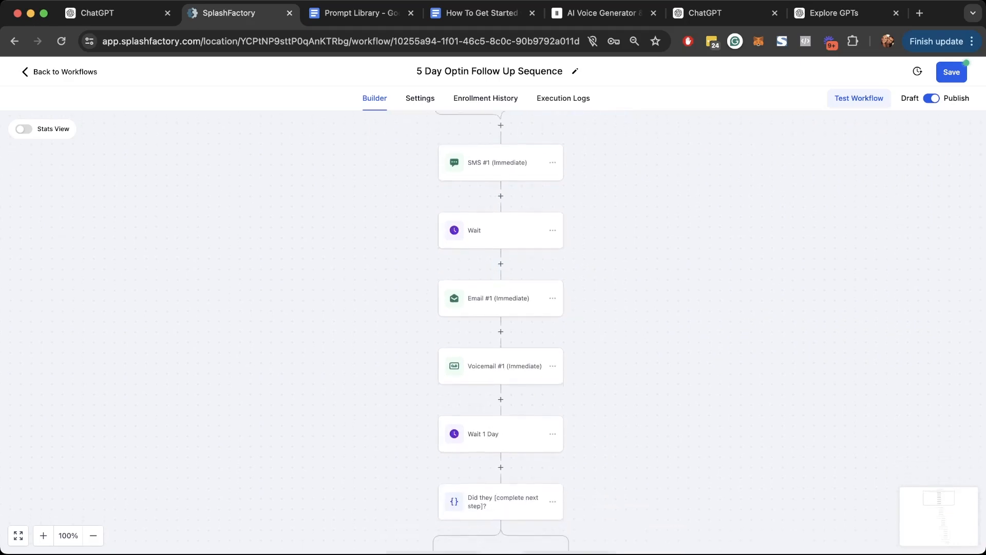
scroll(501, 341, "down", 1)
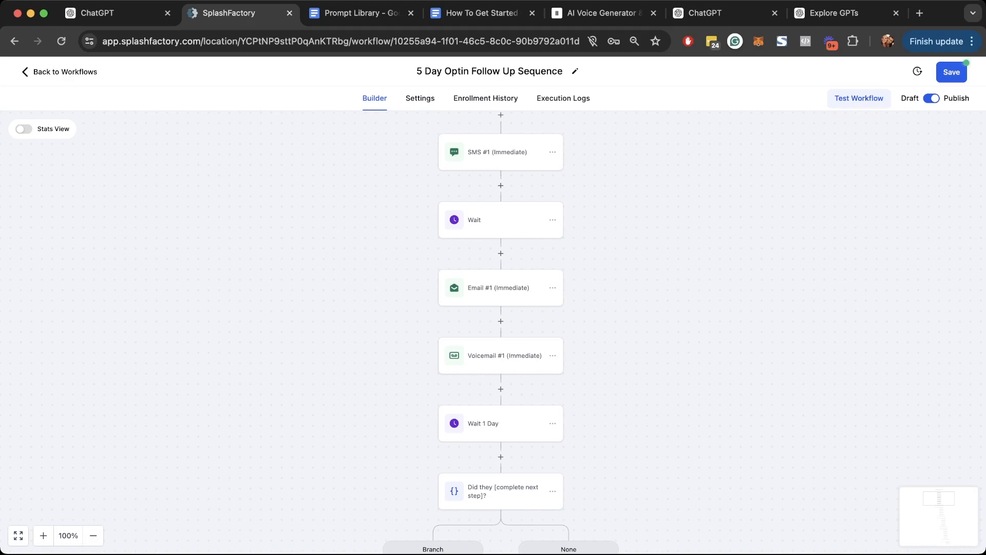
- Insert a 55-minute Wait step between Email #1 and Voicemail #1
left_click(501, 321)
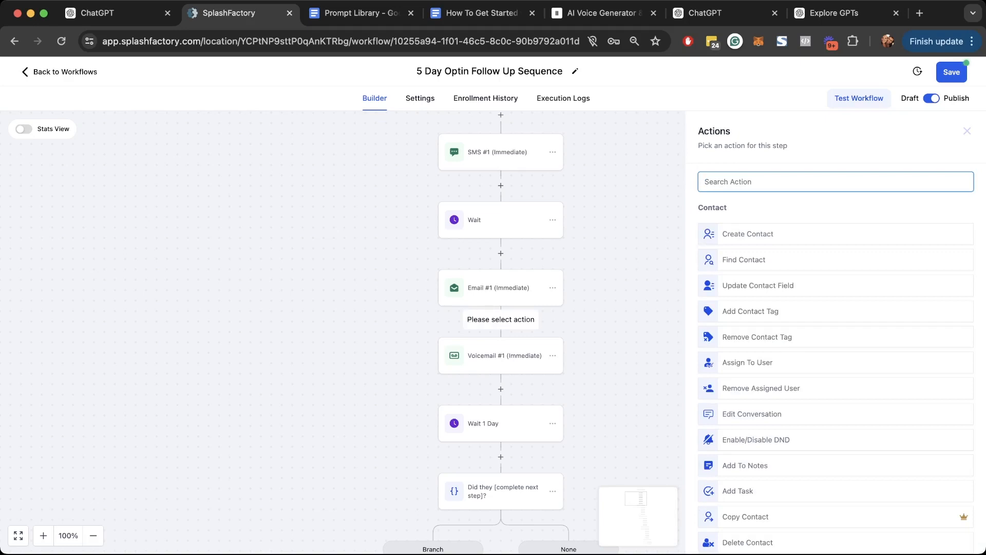
type("wait")
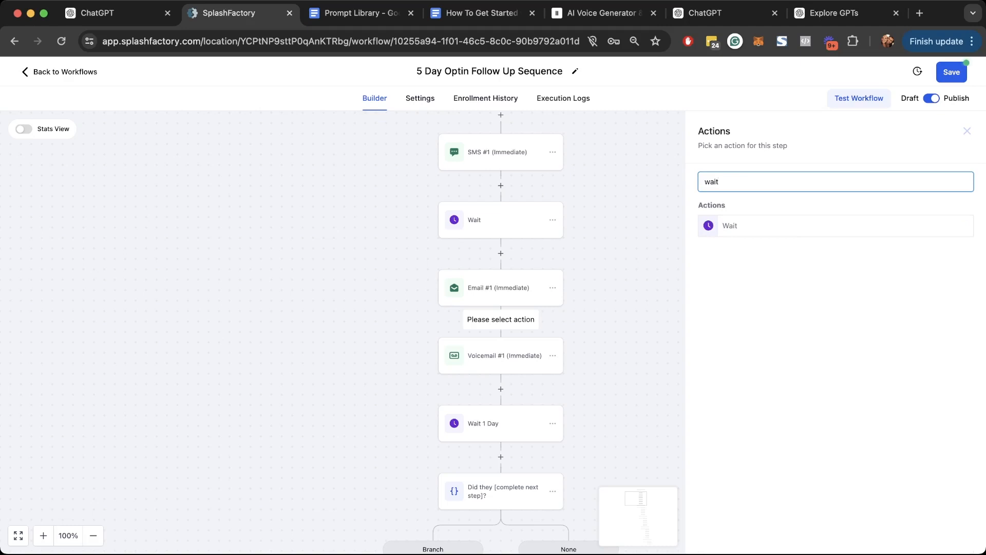
left_click(761, 226)
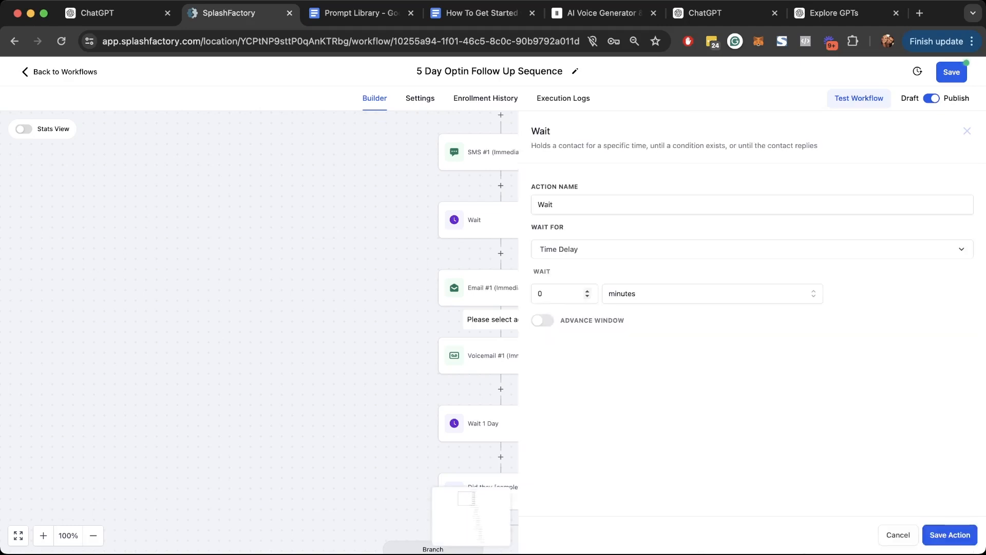
left_click(558, 294)
key("BackSpace")
type("55")
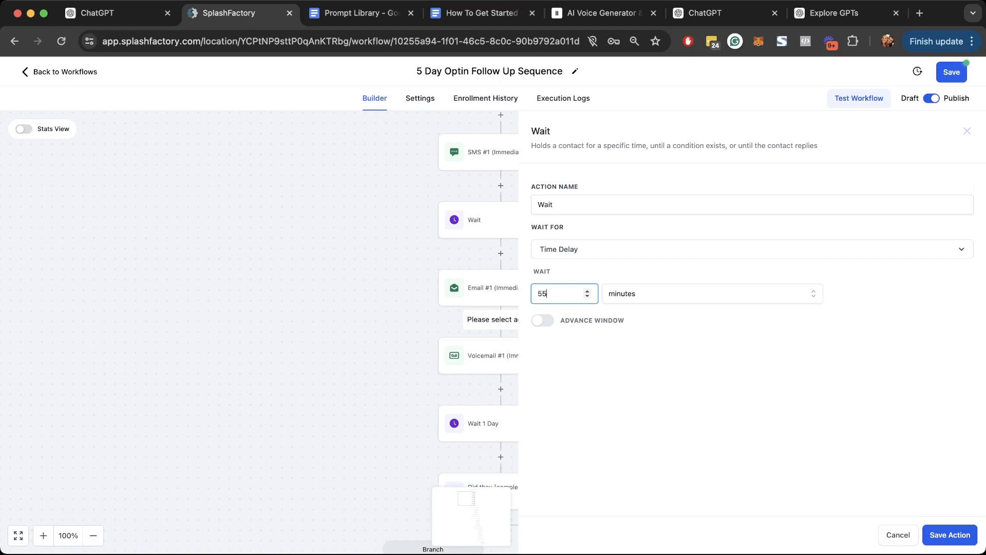
left_click(950, 535)
scroll(493, 331, "down", 1)
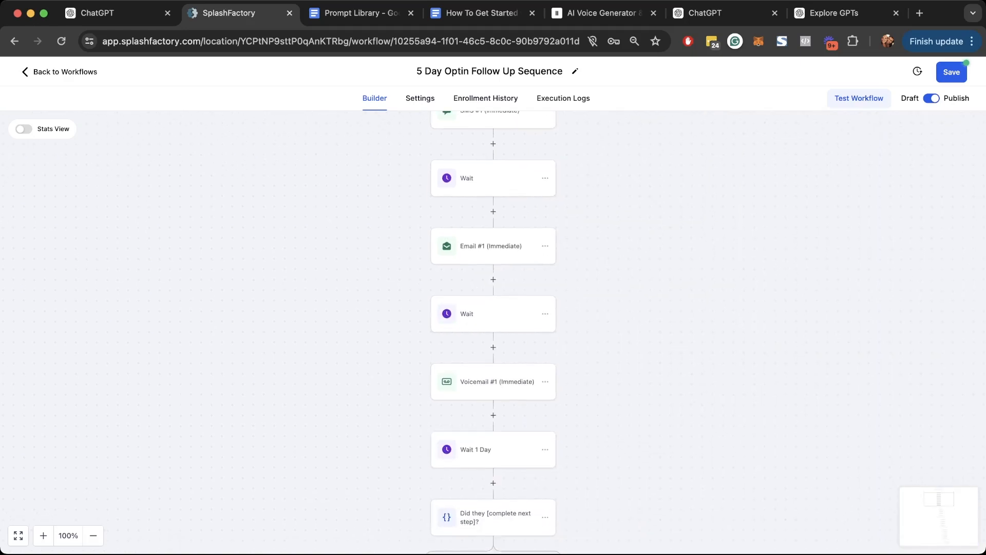
scroll(509, 409, "up", 2)
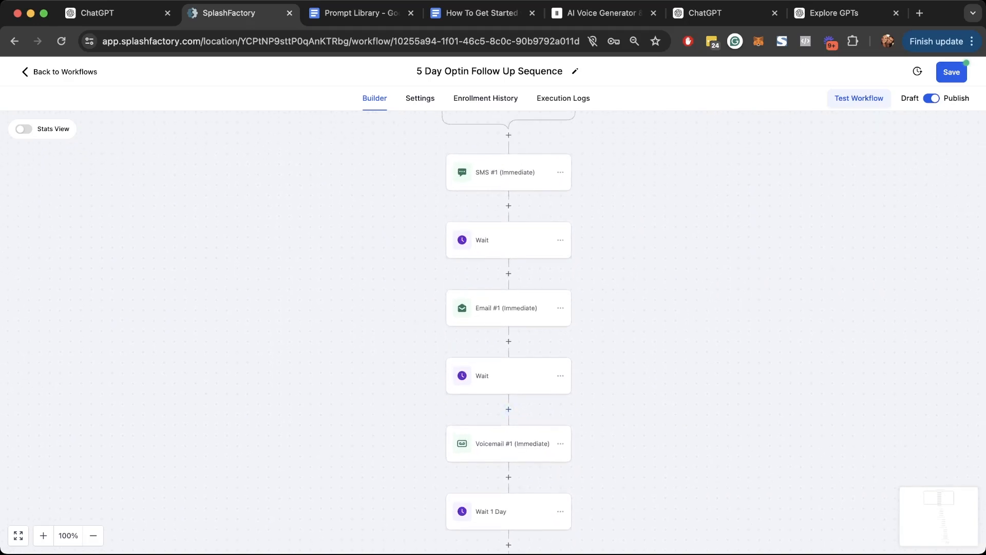
- Open SMS #1's settings and look over its existing message text
left_click(505, 172)
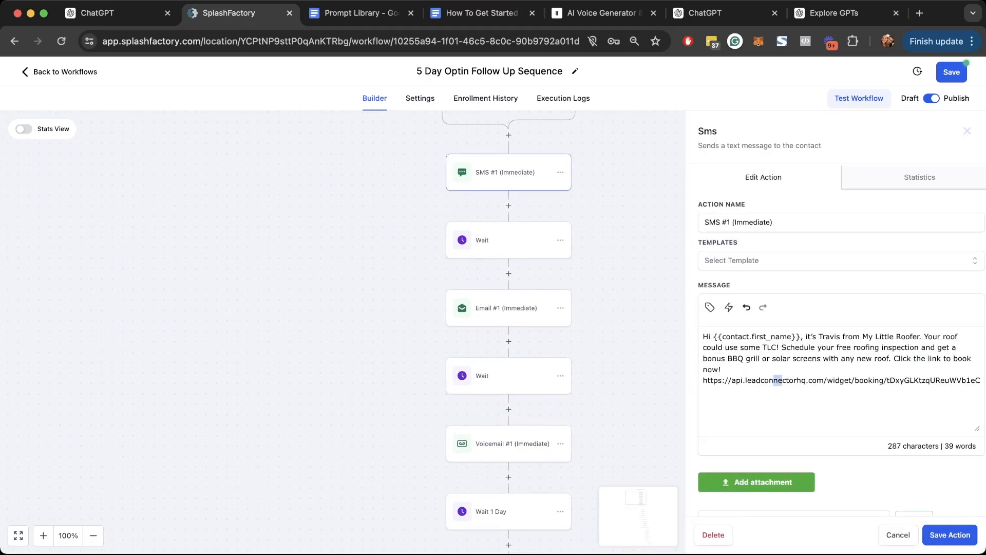
left_click_drag(782, 380, 702, 335)
left_click(747, 358)
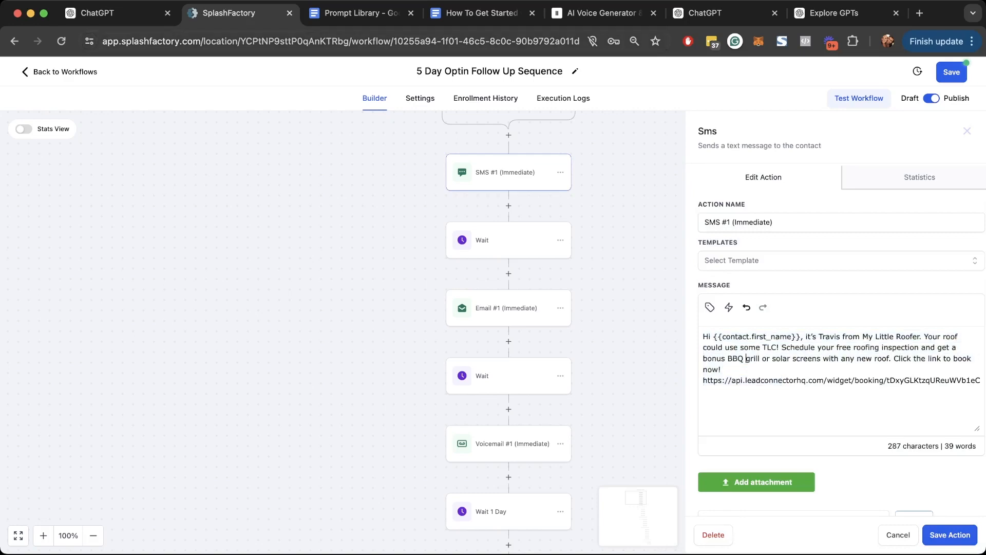
left_click(103, 12)
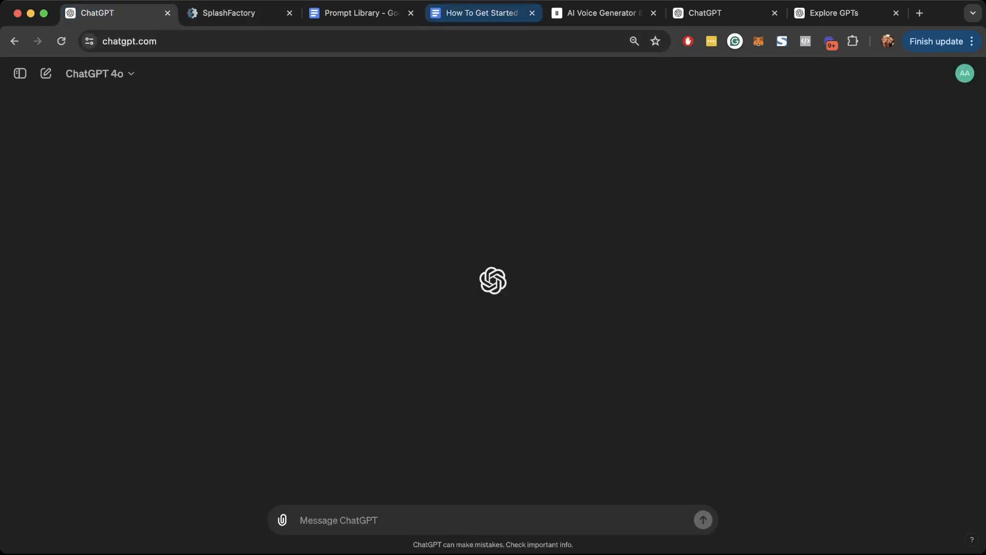
- Paste the Prompt Library's Follow up Prompt and variable list into the ChatGPT message box
left_click(360, 13)
scroll(455, 463, "down", 5)
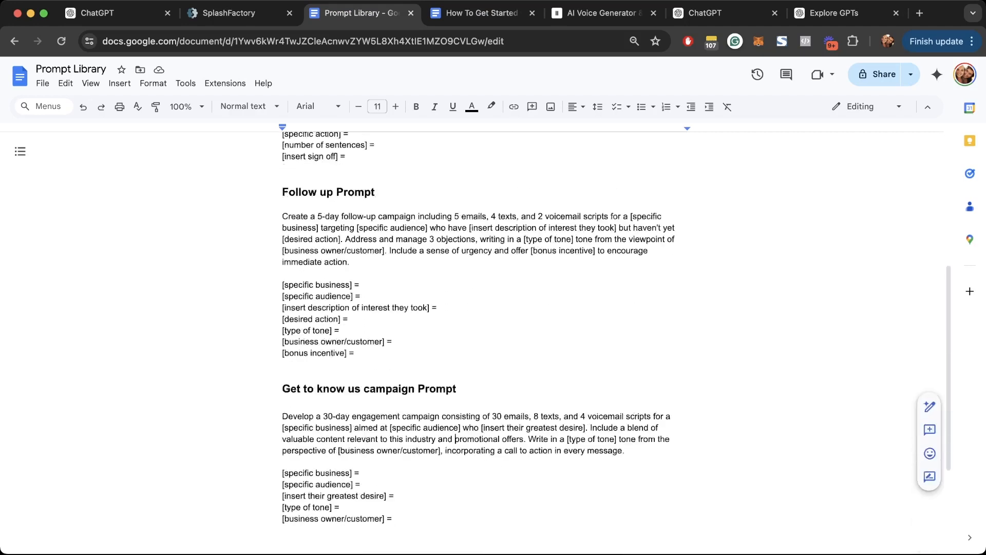
left_click_drag(355, 377, 282, 241)
key("super+c")
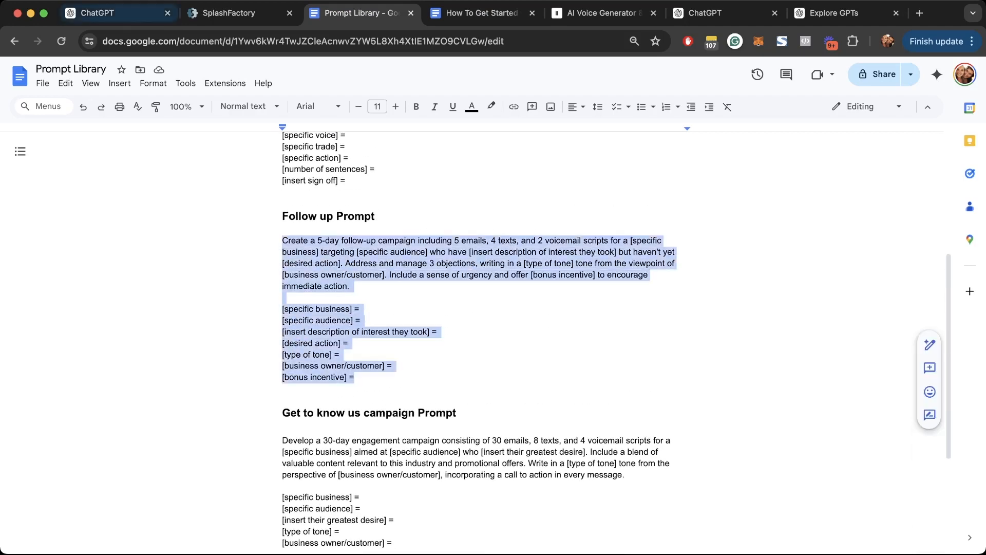
left_click(103, 13)
key("super+v")
scroll(492, 468, "up", 3)
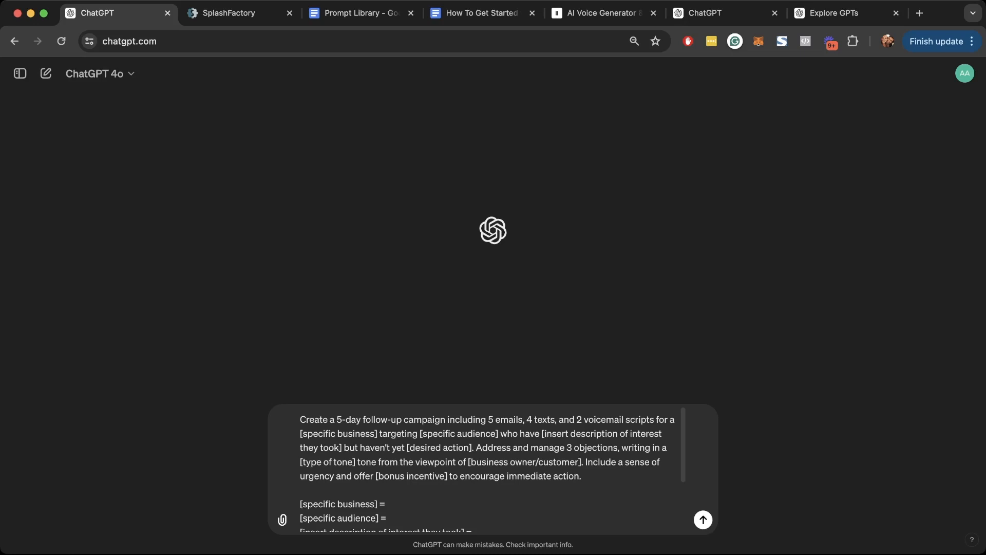
- Fill in business Dr Beadles, teeth-whitening audience, 'book a consultation' action, and a witty-but-concerned tone
scroll(492, 469, "down", 2)
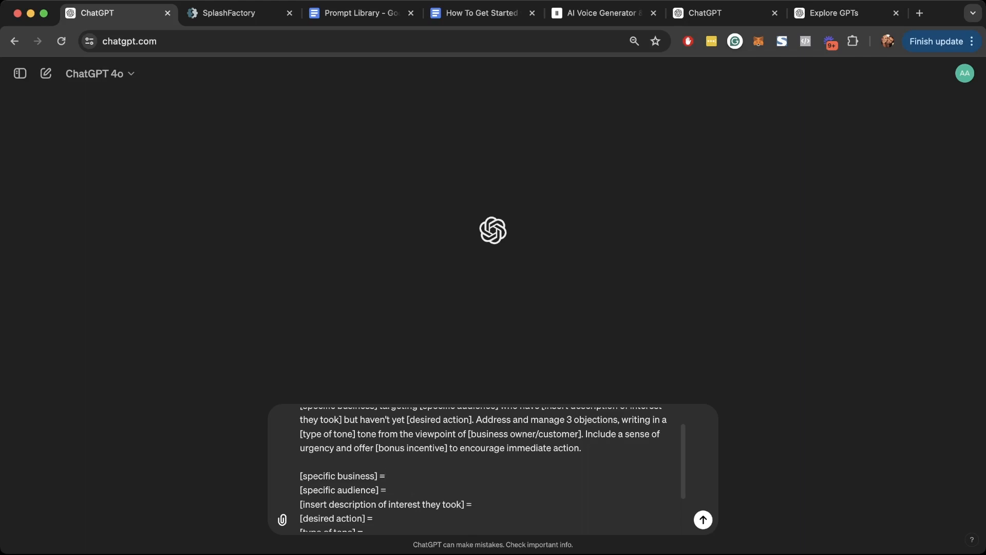
scroll(483, 469, "down", 2)
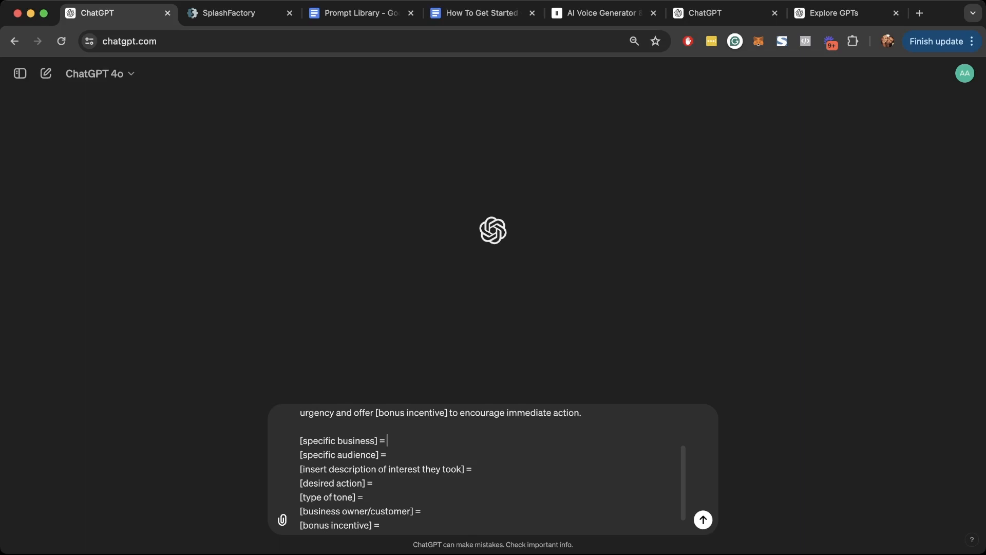
type("Dr Beadles")
key("Down")
type("people who have teeth [inser")
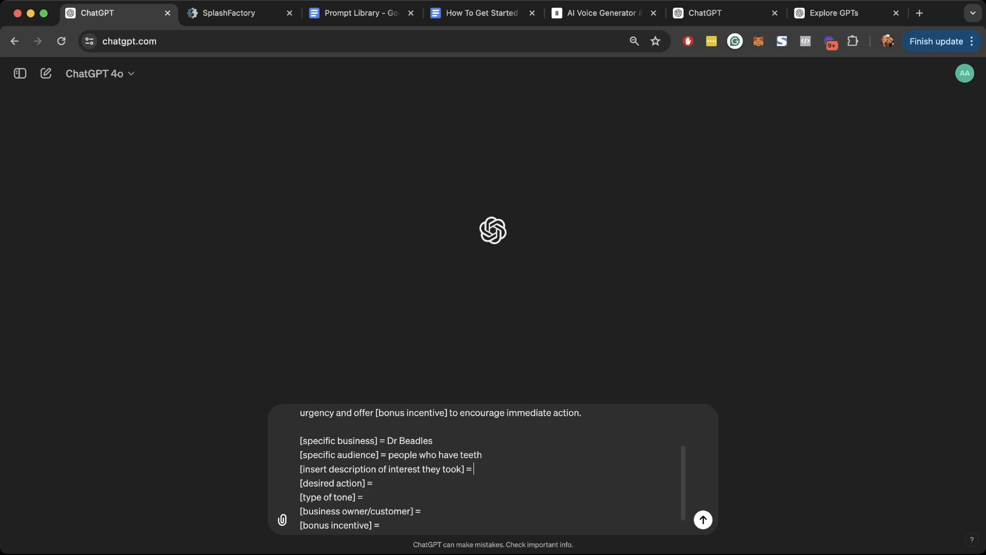
type("t description of interest they took] = they want teeth whitening")
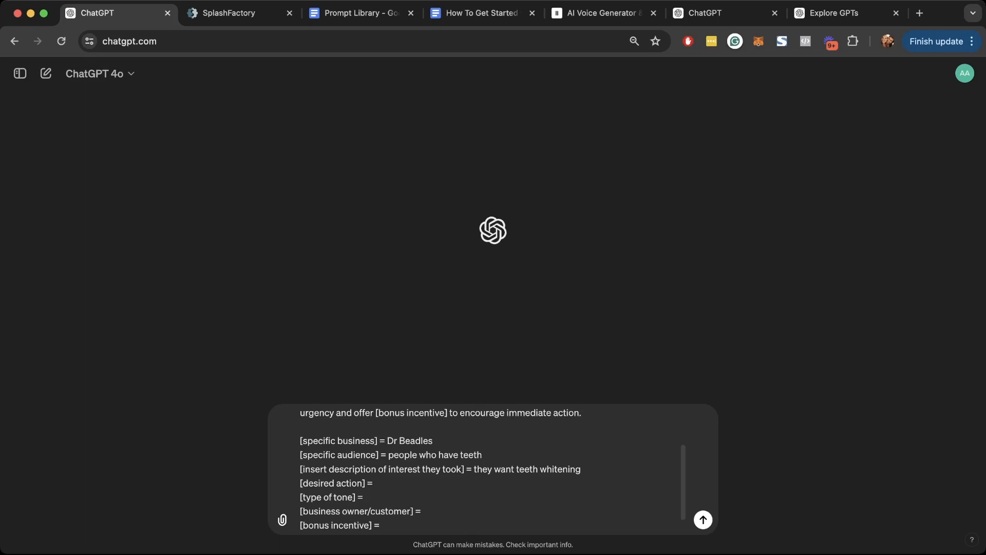
scroll(477, 467, "up", 2)
left_click_drag(344, 424, 473, 424)
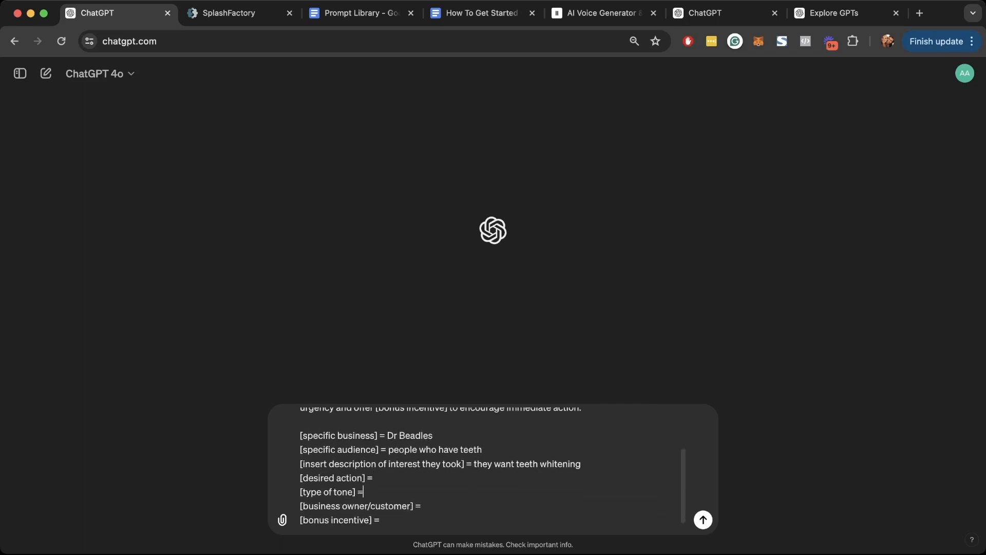
key("Up")
type("book a consultation [type of tone] = witty but also concerned")
- Add the former-bad-teeth owner viewpoint and free teeth whitening at home kit incentive, then send
scroll(493, 467, "down", 2)
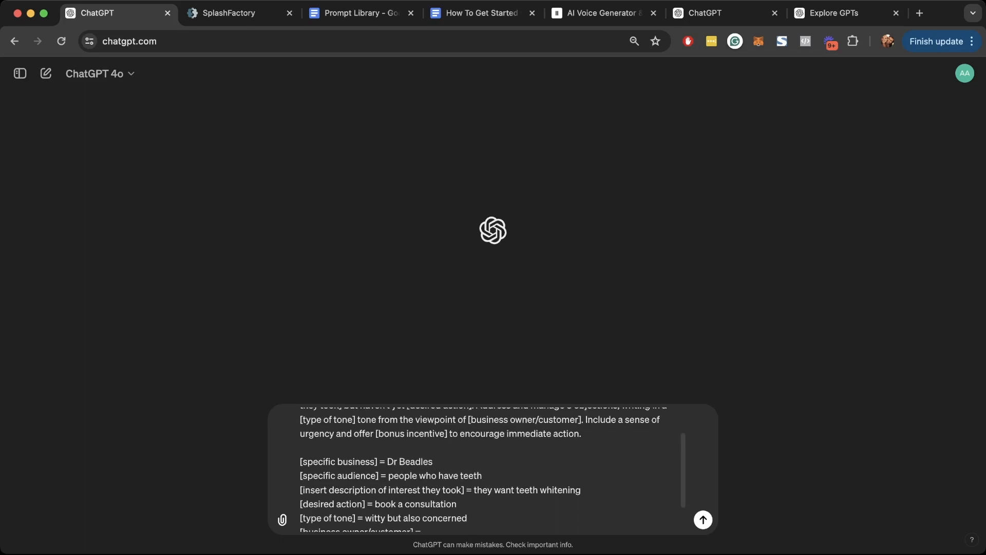
type("business")
type(" own")
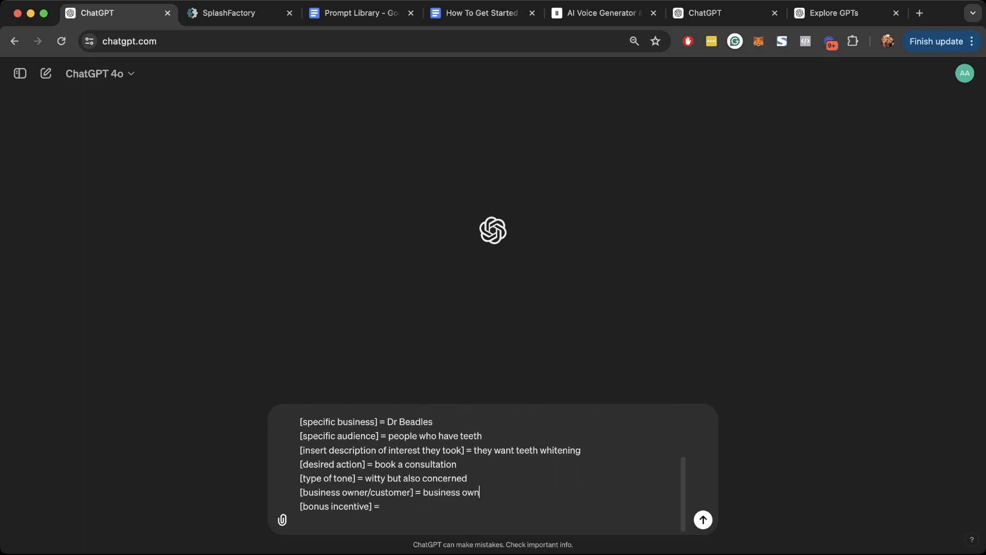
type("er who used to have bad teeth")
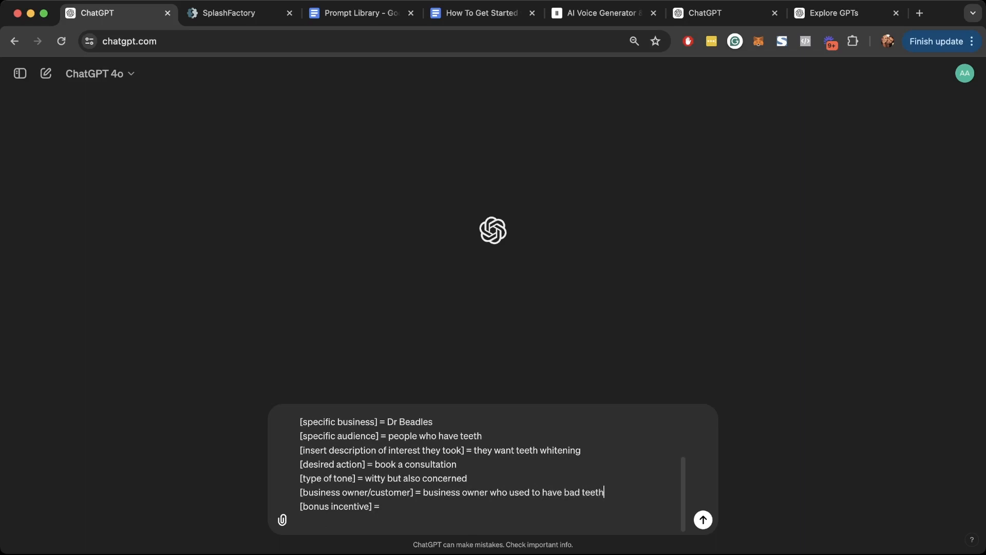
key("Down")
key("Down")
key("Up")
key("Down")
key("BackSpace")
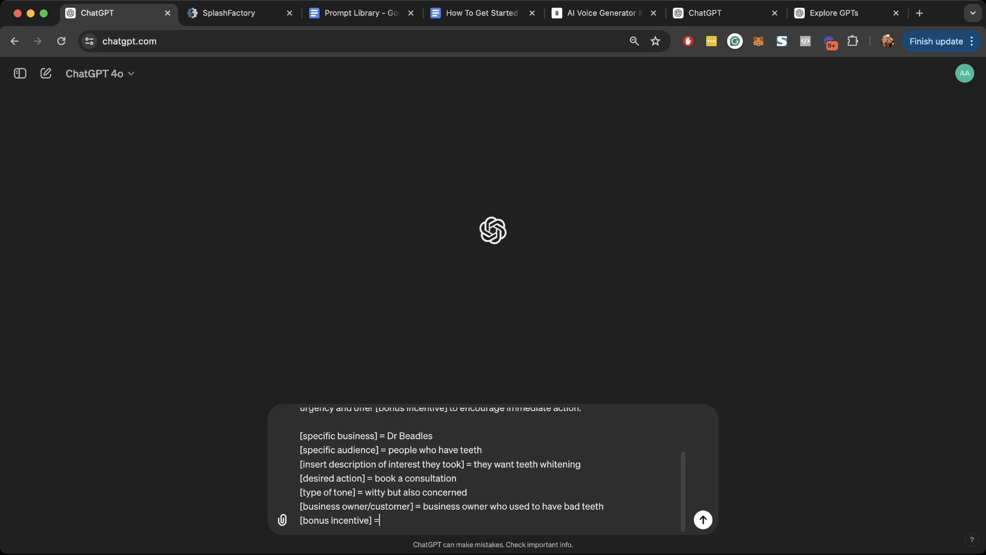
type("get a free teeth whitening at home kit")
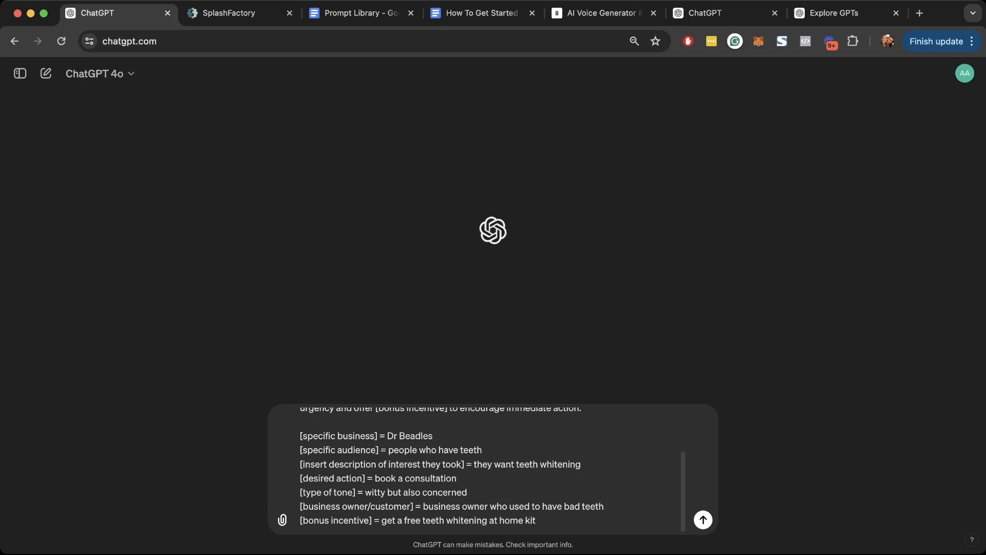
key("Return")
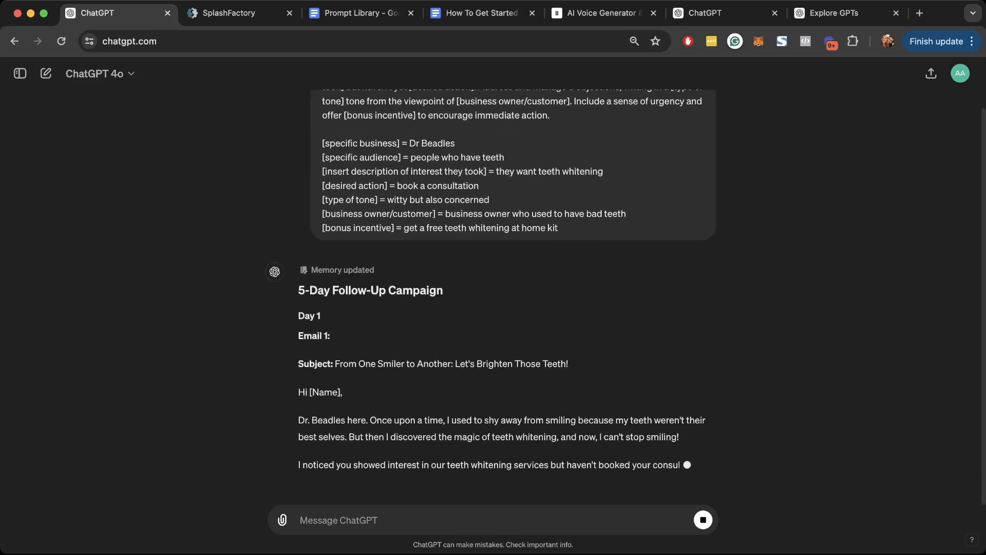
- Read through the generated campaign and select all of Email 1 from subject to signature
left_click_drag(335, 321, 568, 322)
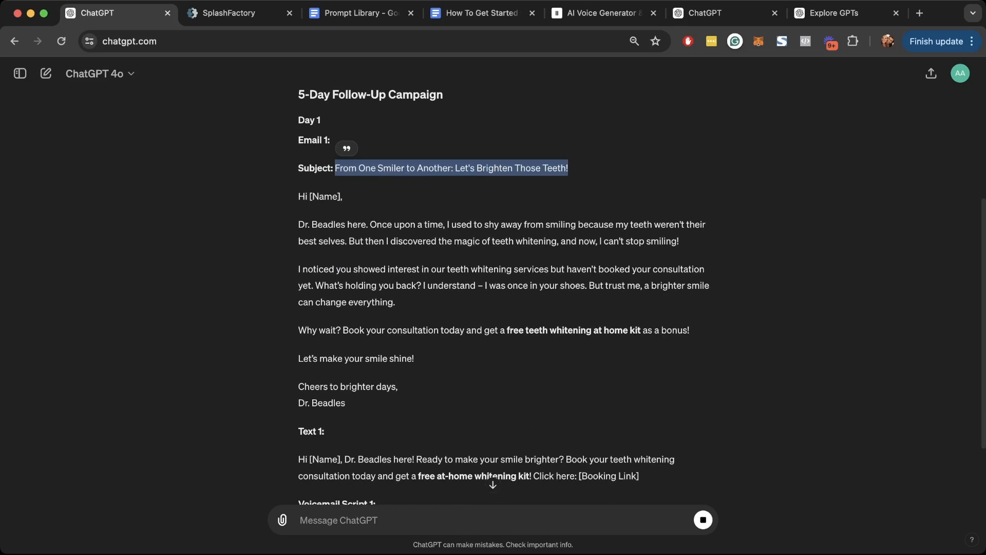
left_click_drag(299, 224, 388, 225)
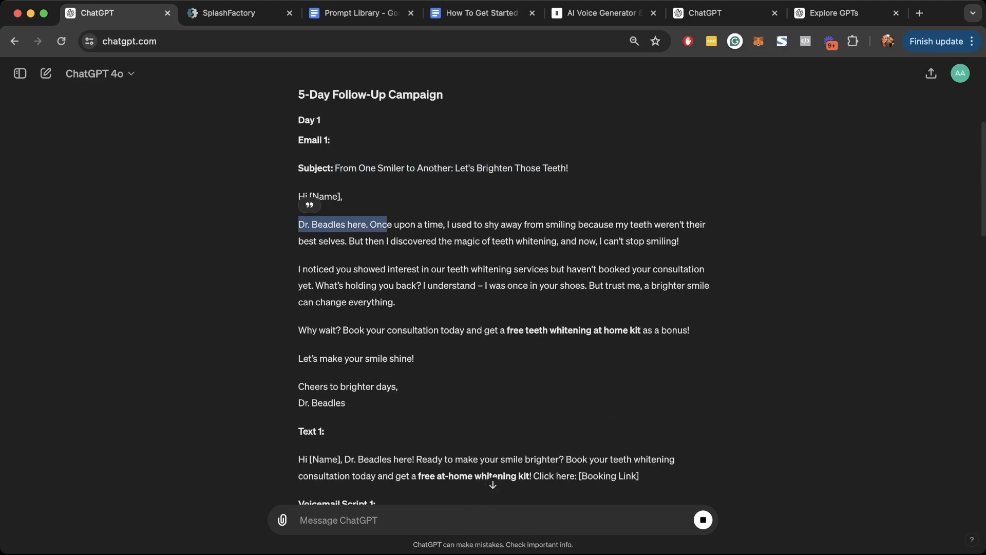
scroll(504, 296, "down", 2)
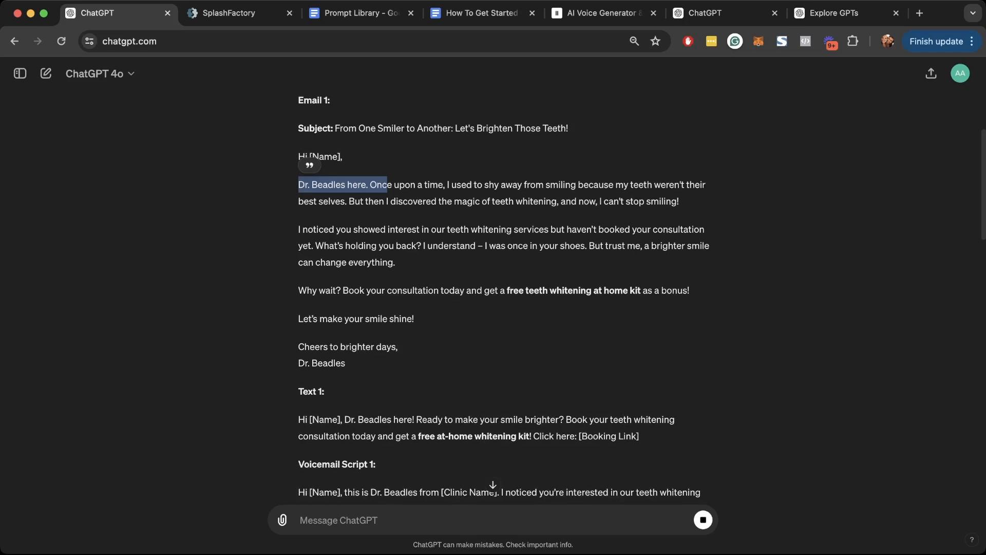
scroll(503, 296, "down", 2)
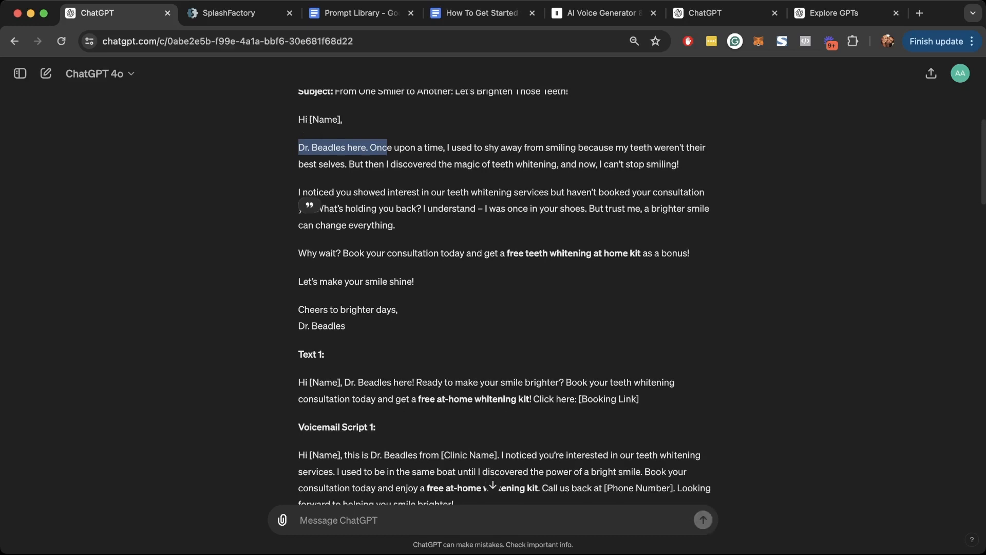
scroll(504, 296, "down", 5)
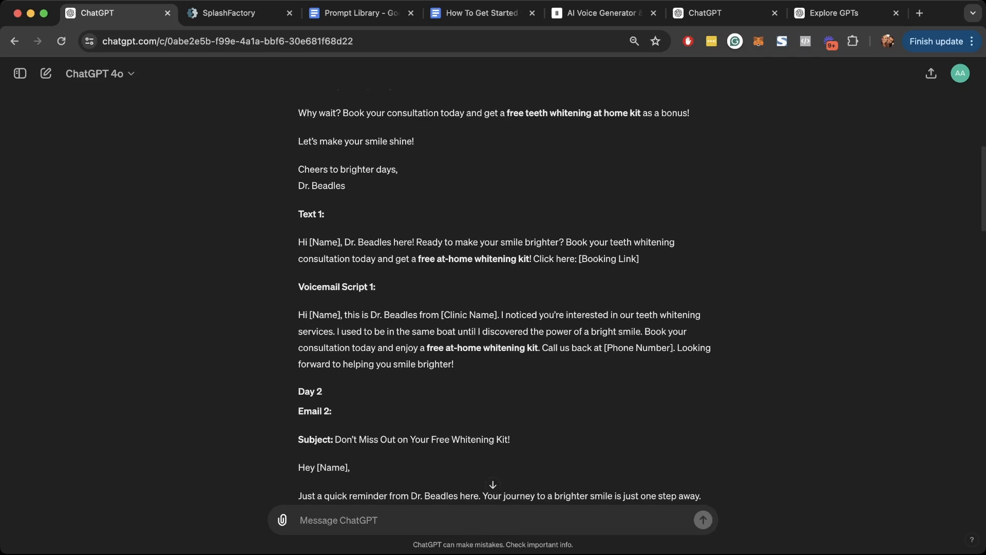
scroll(503, 296, "down", 4)
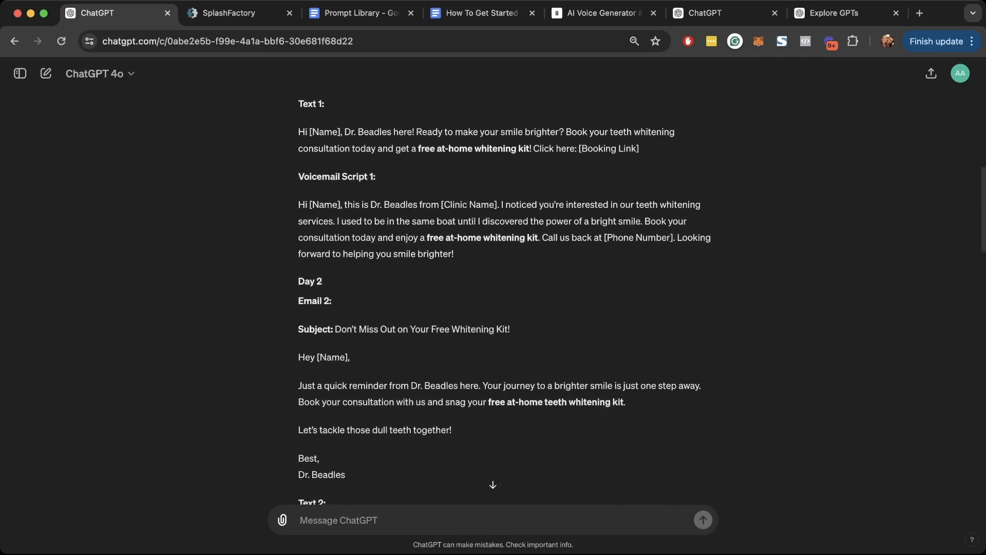
scroll(503, 297, "up", 3)
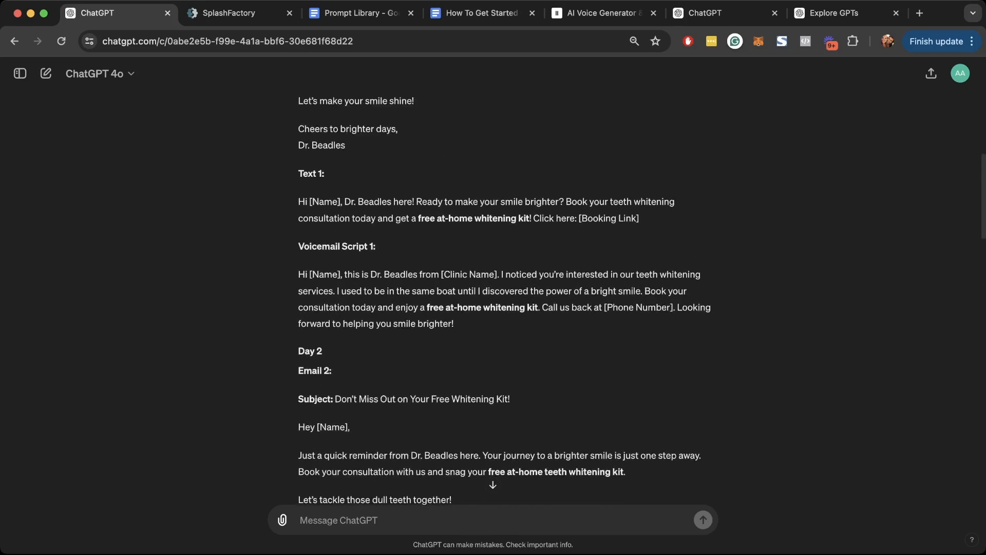
scroll(504, 296, "down", 15)
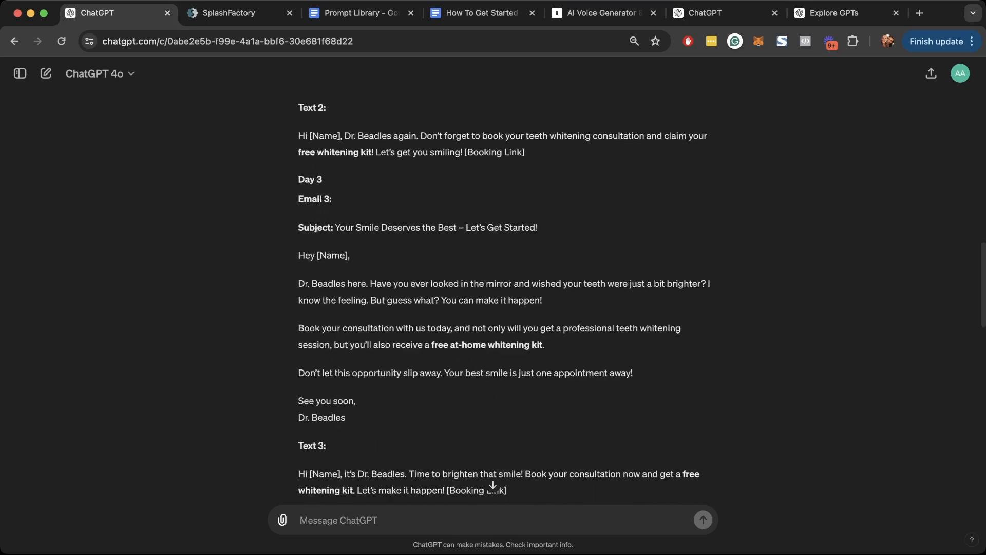
scroll(504, 296, "down", 8)
scroll(504, 296, "up", 20)
scroll(503, 296, "down", 3)
scroll(503, 297, "down", 2)
left_click_drag(345, 437, 298, 203)
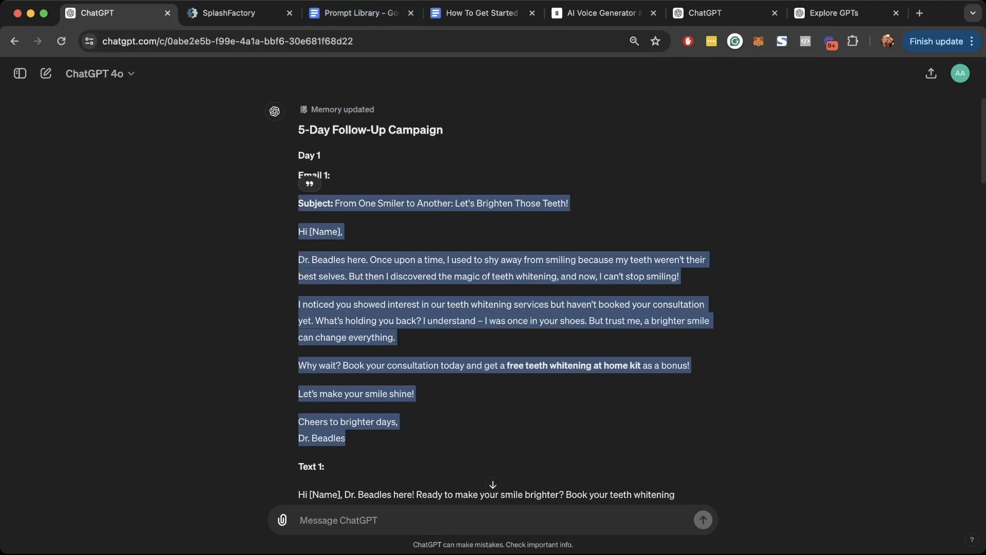
left_click(229, 13)
scroll(411, 329, "up", 2)
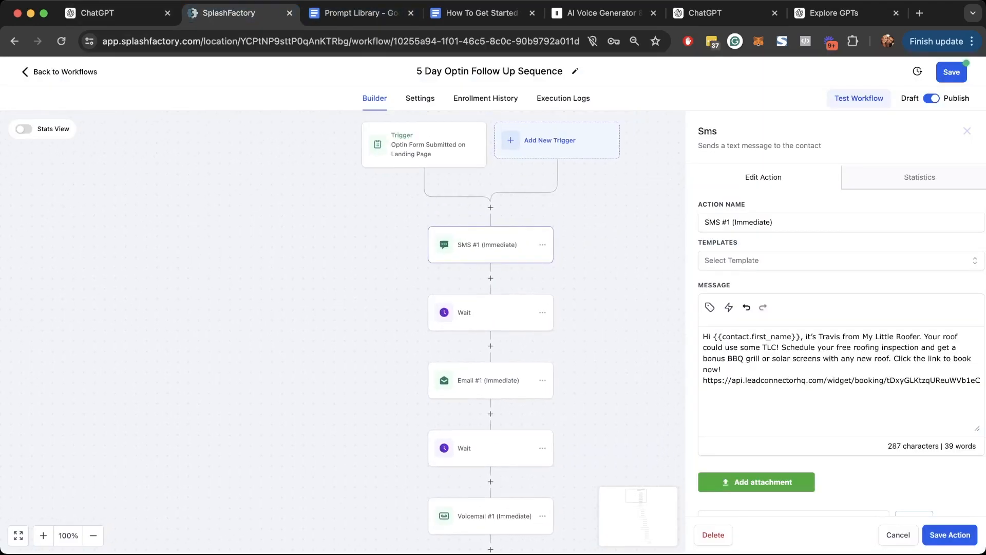
- Replace Email #1's roofing body with the teeth-whitening email, removing the pasted Subject line
left_click(488, 381)
scroll(836, 318, "down", 4)
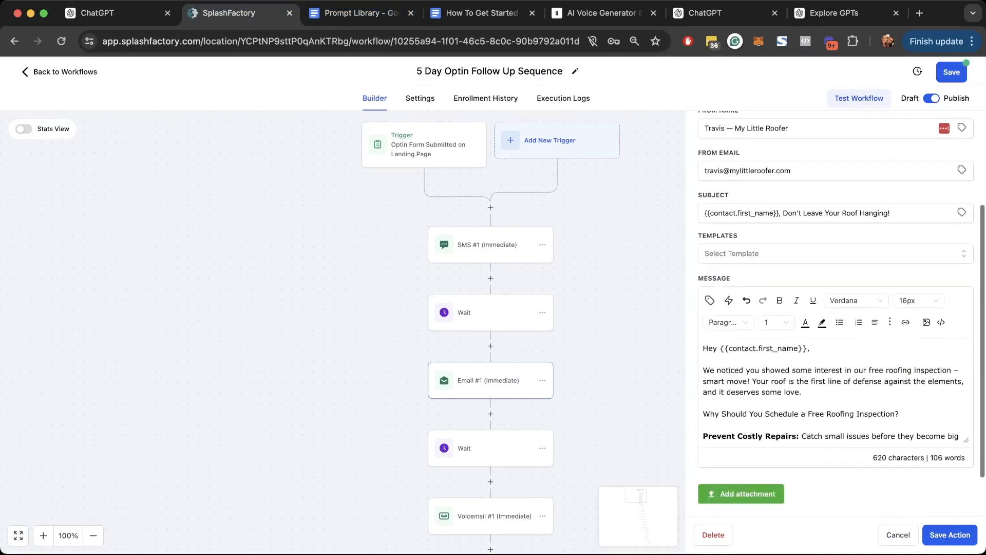
key("ctrl+a")
key("BackSpace")
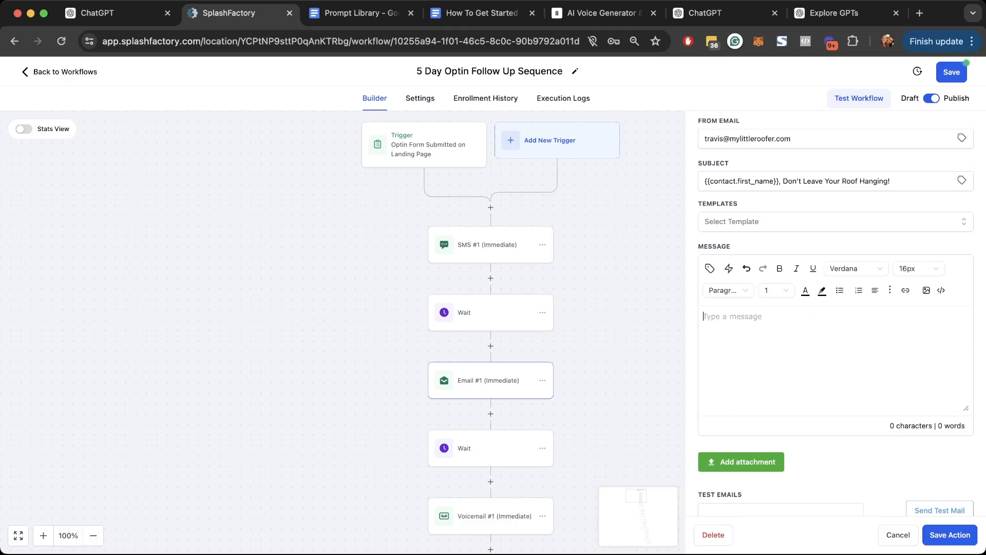
key("ctrl+v")
scroll(835, 360, "up", 5)
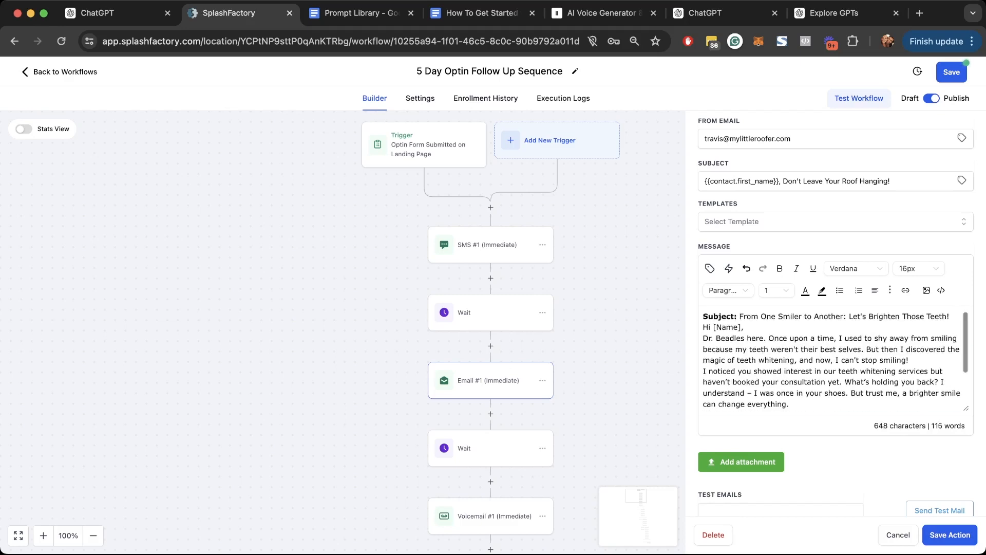
left_click_drag(739, 317, 949, 317)
key("super+c")
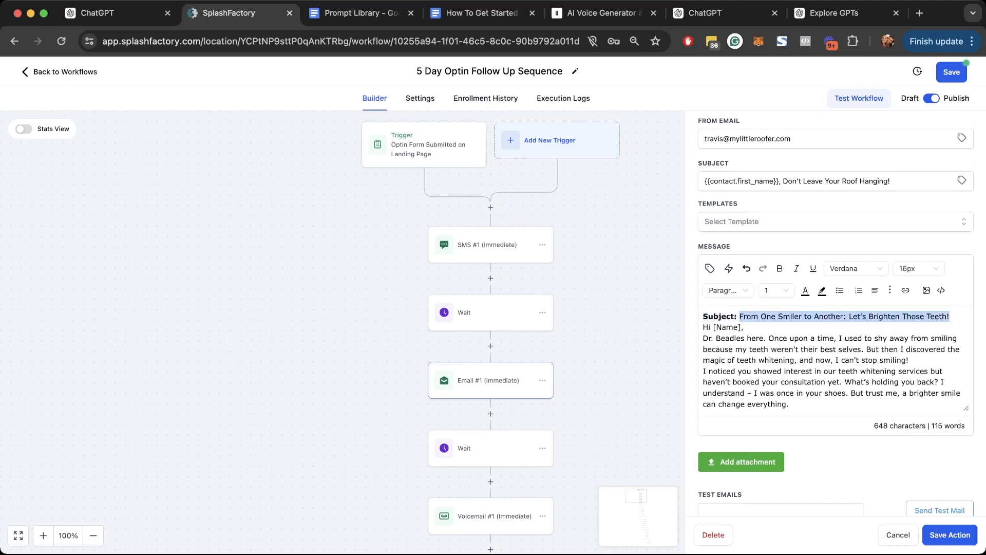
key("BackSpace")
key("BackSpace")
key("BackSpace")
key("BackSpace")
key("BackSpace")
key("BackSpace")
key("BackSpace")
key("BackSpace")
key("BackSpace")
key("BackSpace")
key("Down")
key("BackSpace")
- Set the subject to 'From One Smiler to Another: Let's Brighten Those Teeth!' and delete '[Name]'
scroll(836, 257, "up", 2)
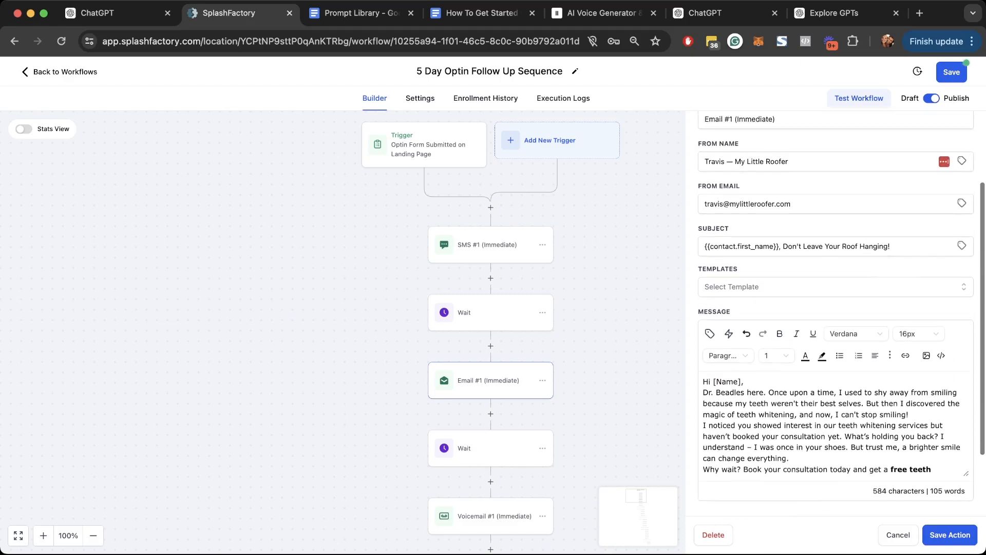
triple_click(822, 250)
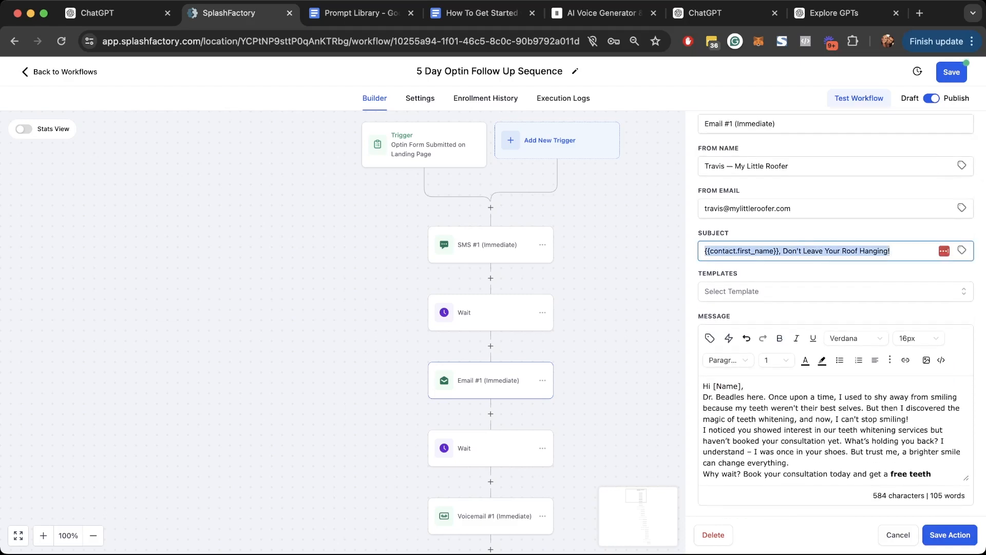
key("super+v")
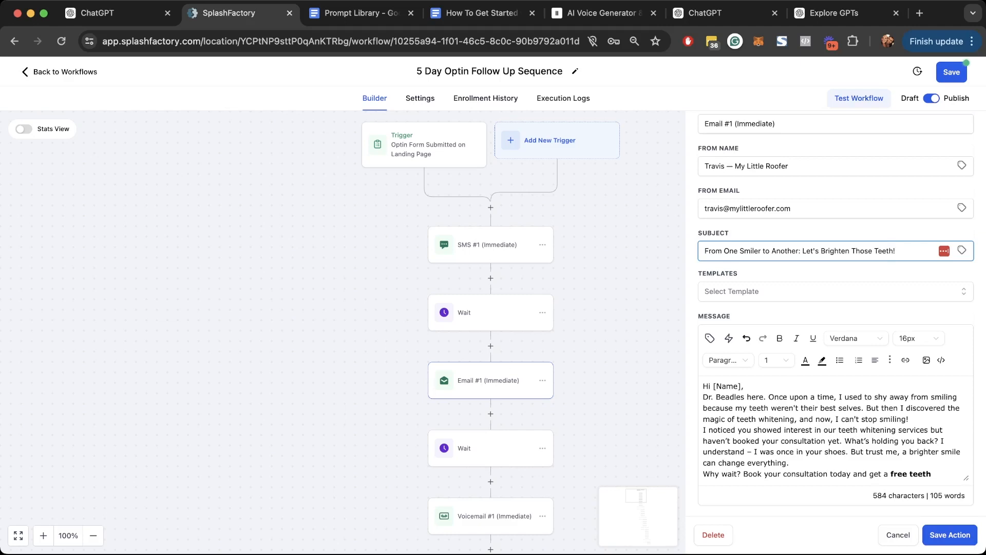
scroll(742, 336, "down", 2)
left_click(742, 336)
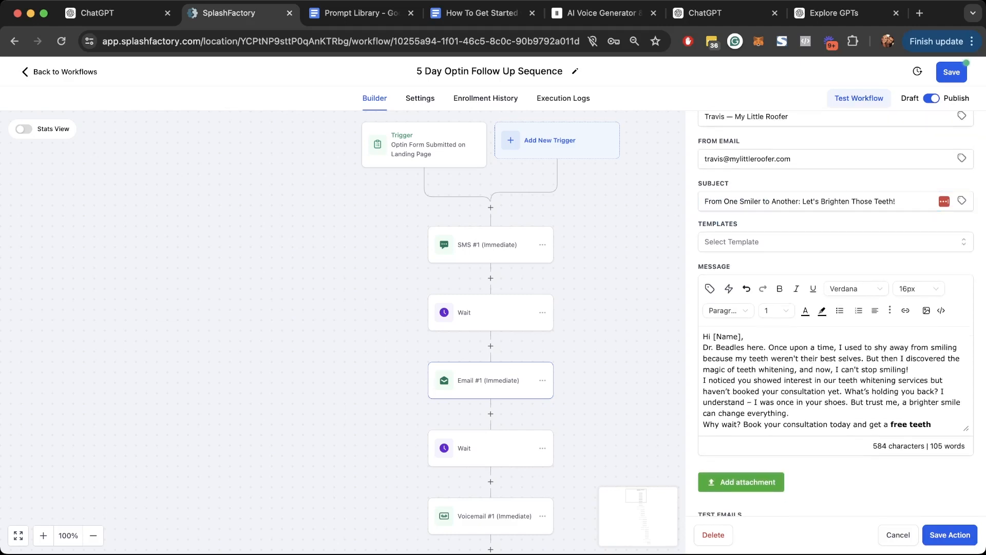
key("BackSpace")
key("BackSpace")
key("BackSpace")
key("BackSpace")
key("BackSpace")
key("BackSpace")
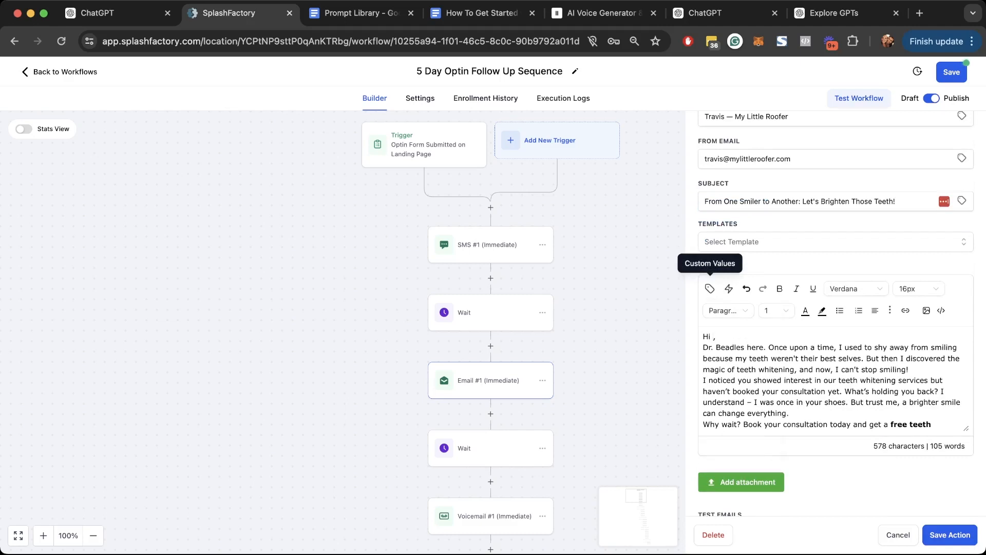
- Insert the Contact > First Name field into the greeting and add a blank line after it
left_click(710, 288)
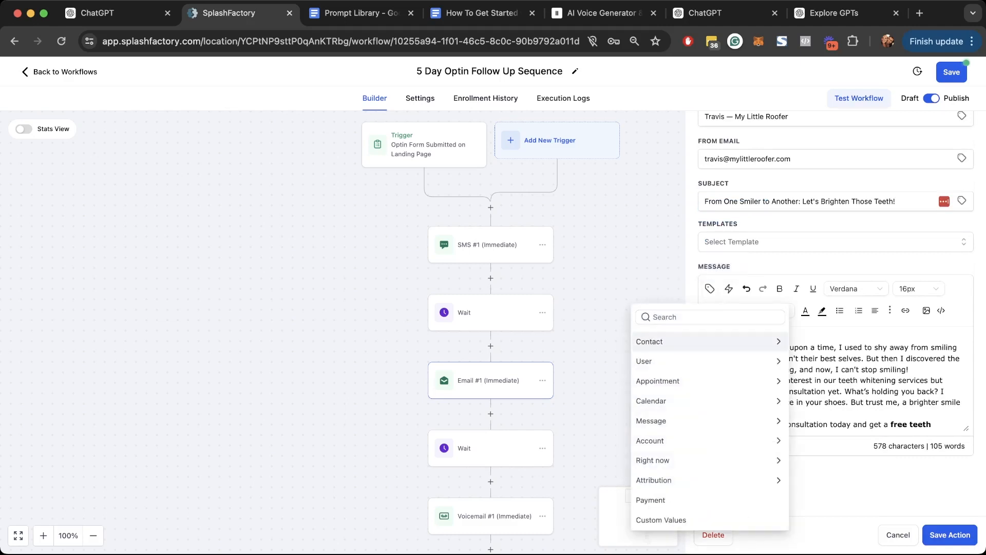
left_click(668, 341)
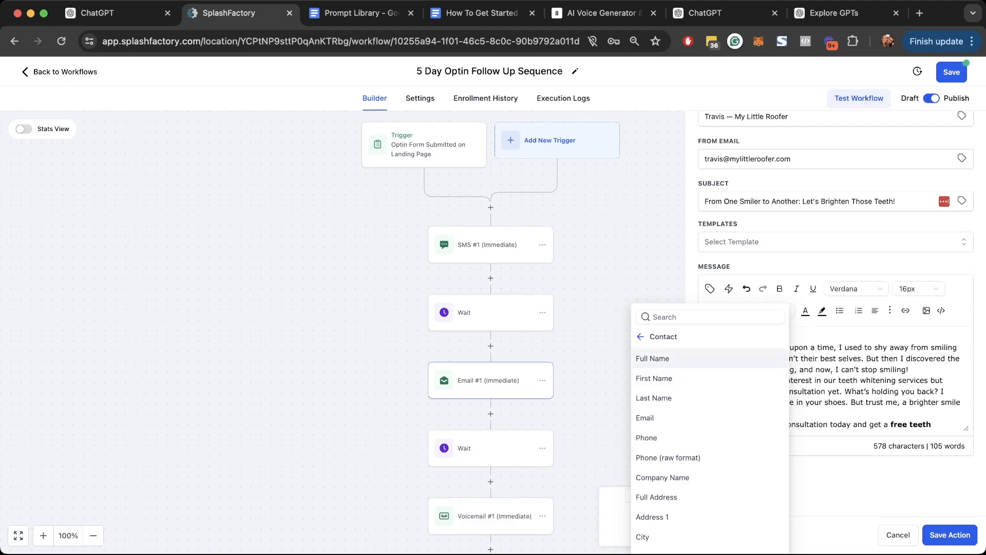
left_click(661, 337)
left_click(657, 341)
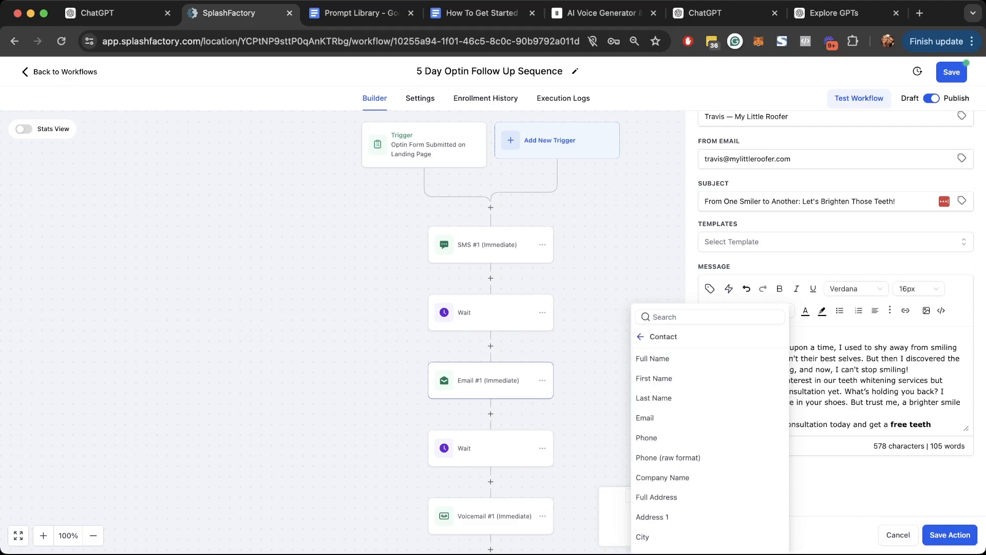
left_click(654, 378)
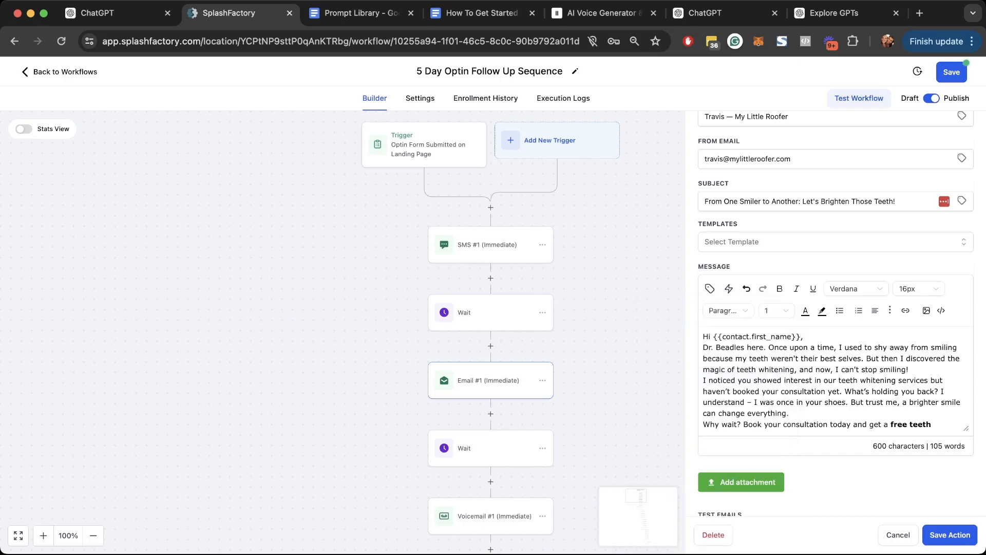
key("Return")
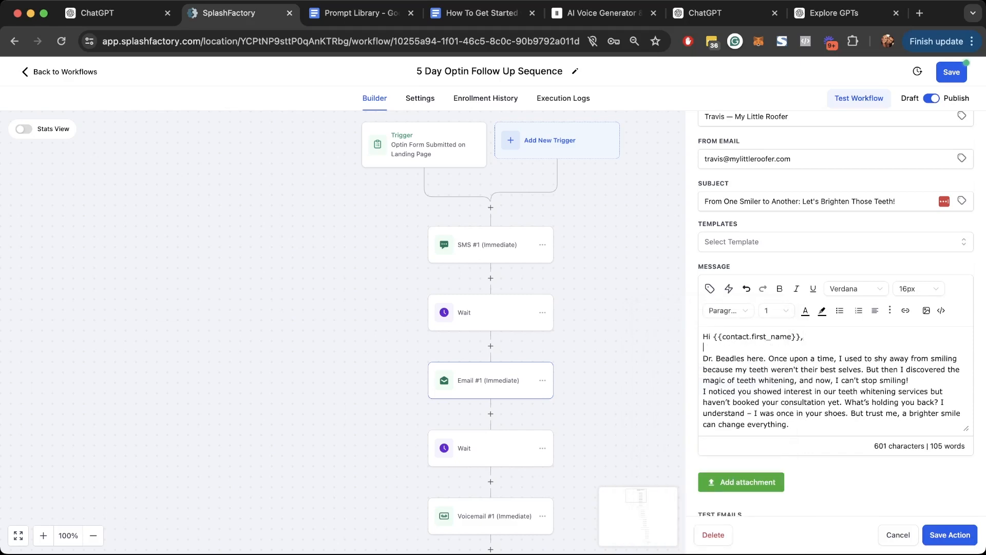
- Add blank lines after the email's first and second paragraphs
scroll(837, 380, "down", 1)
scroll(836, 381, "up", 1)
left_click(910, 381)
key("Return")
scroll(836, 380, "down", 1)
left_click(790, 381)
key("Return")
scroll(836, 380, "down", 1)
scroll(836, 380, "up", 4)
left_click_drag(791, 273, 703, 274)
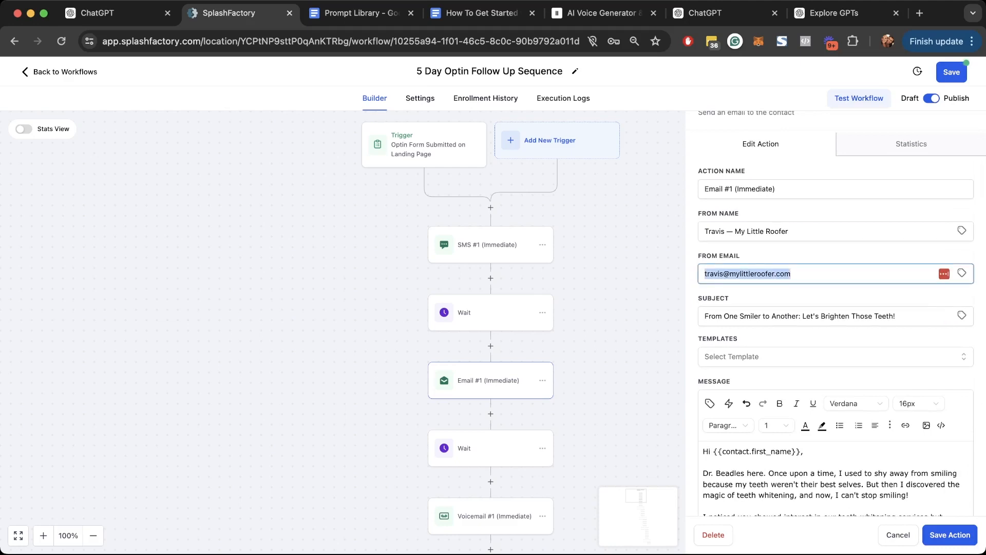
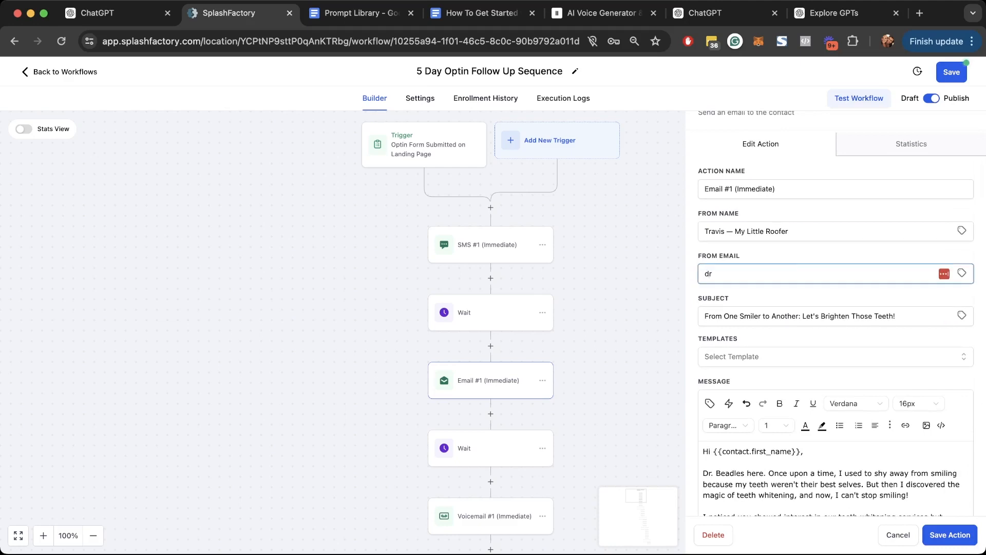
- Set the From Email to the dentist's address and From Name to 'Dr Beadles - The Tooth Whitening Guy'
left_click_drag(790, 231, 704, 232)
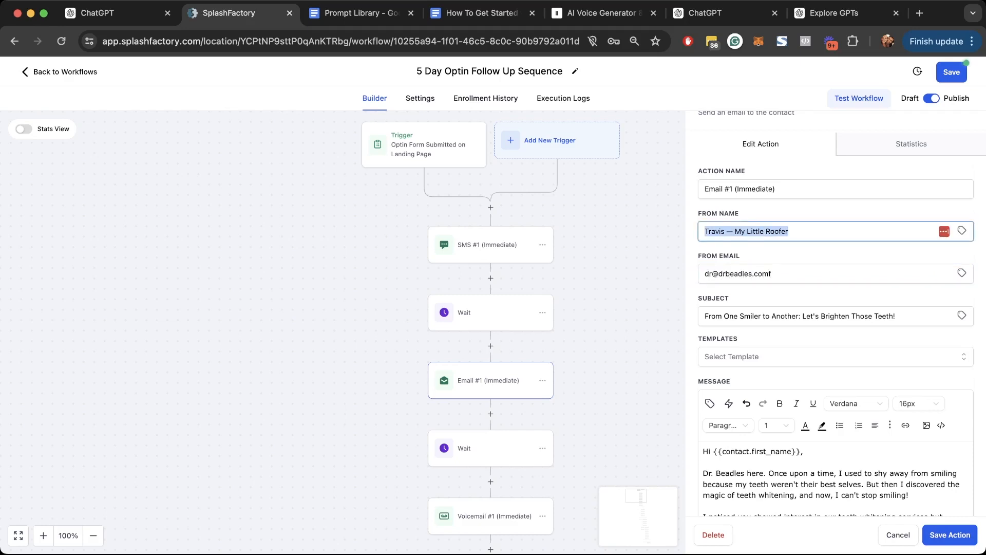
type("Dr Beadles - The Tooth Whitening")
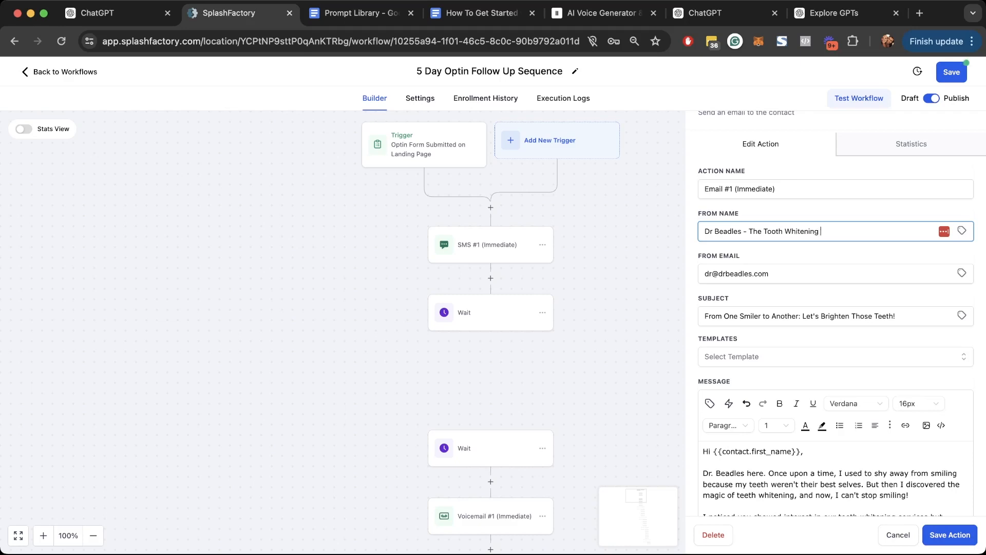
type(" Guy")
key("BackSpace")
key("BackSpace")
key("BackSpace")
type("Guy")
key("Tab")
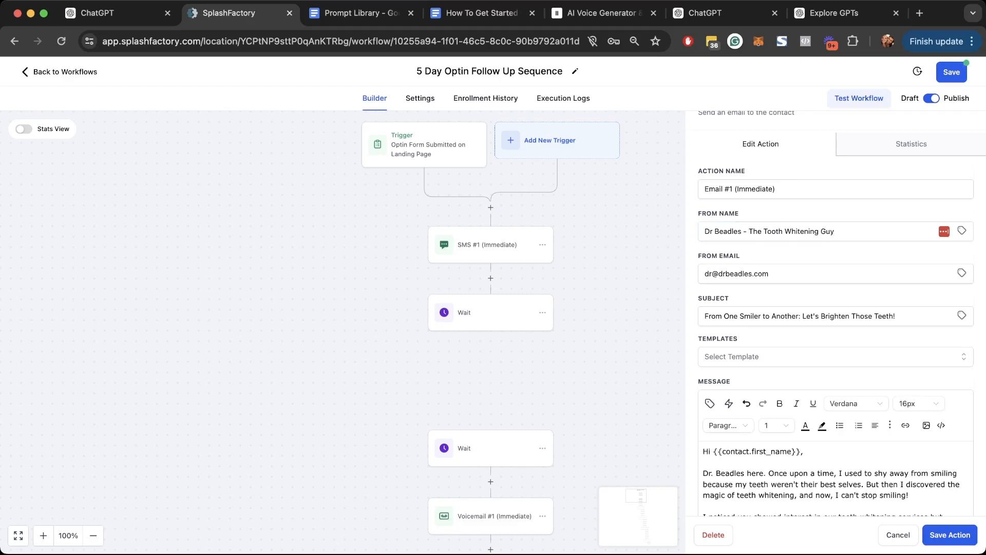
- Add a '[link]' line under 'Let's make your smile shine!' and close the email step
scroll(836, 319, "down", 1)
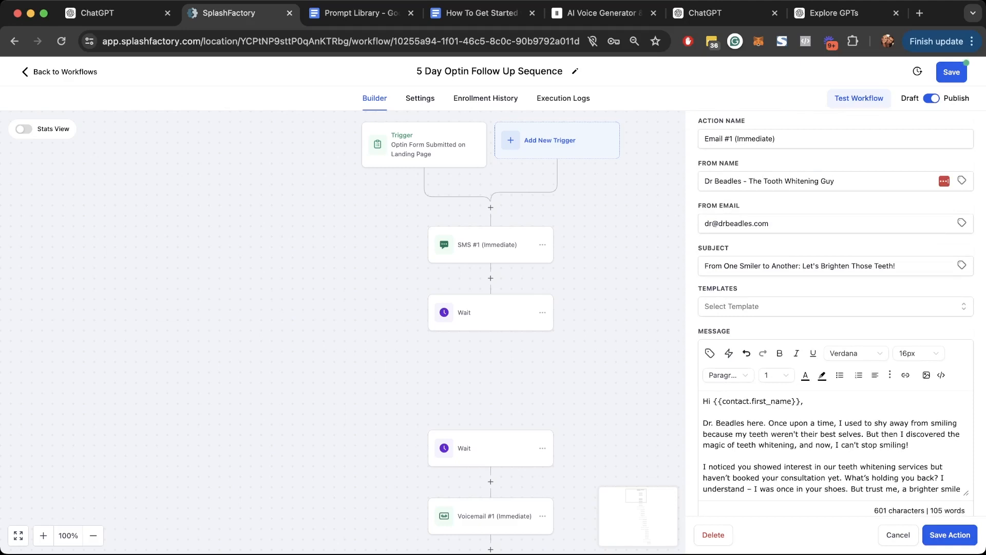
scroll(836, 319, "down", 2)
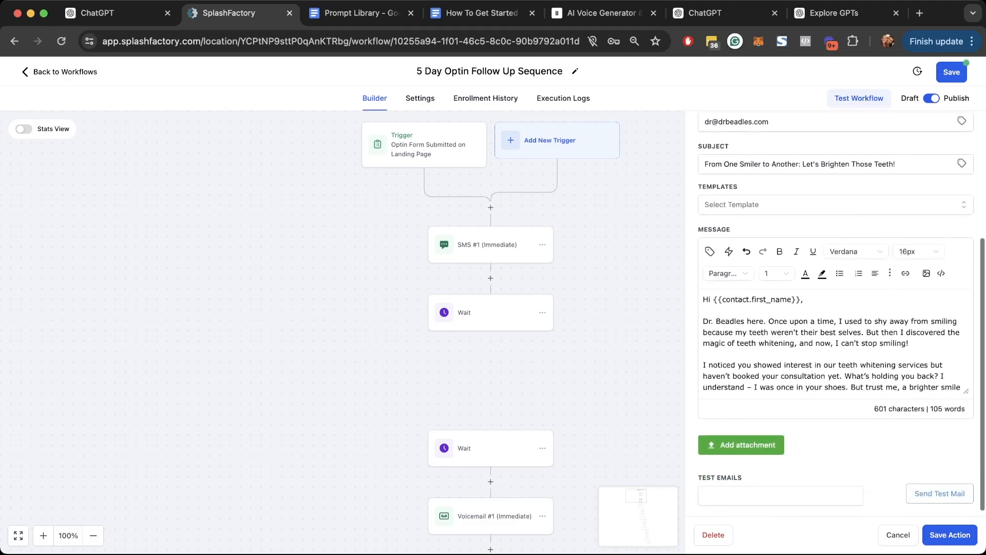
scroll(836, 344, "down", 3)
scroll(836, 344, "up", 2)
scroll(836, 343, "down", 4)
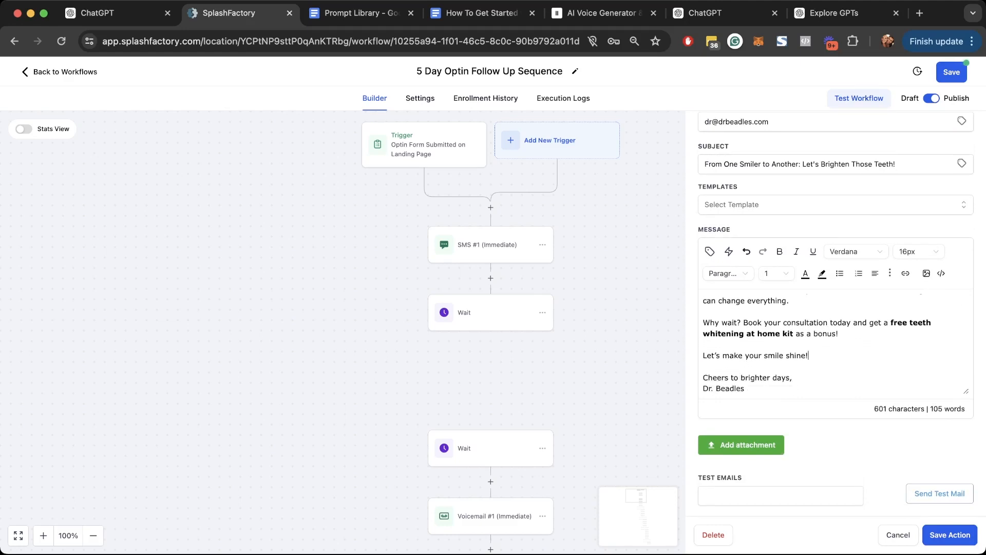
key("Return")
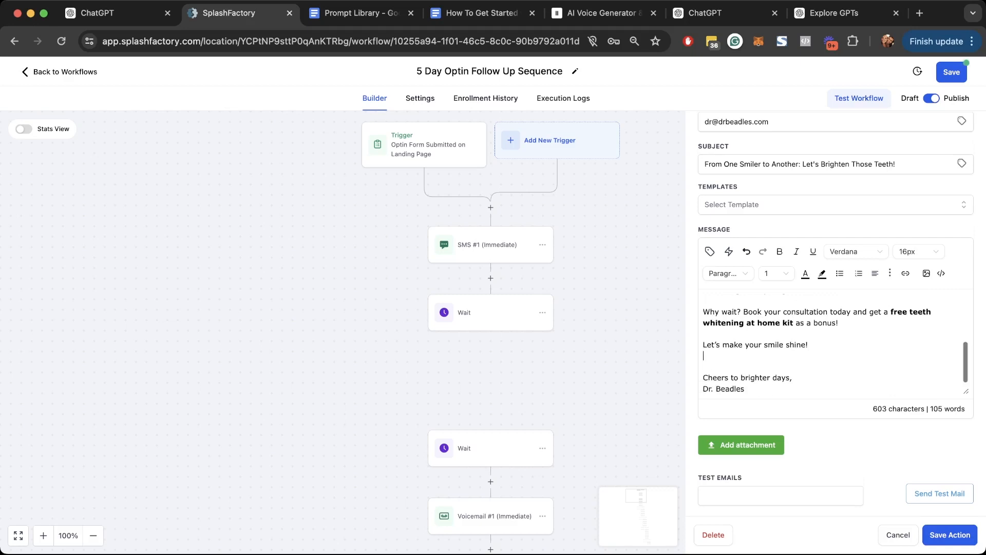
type("[link]")
key("super+shift+Left")
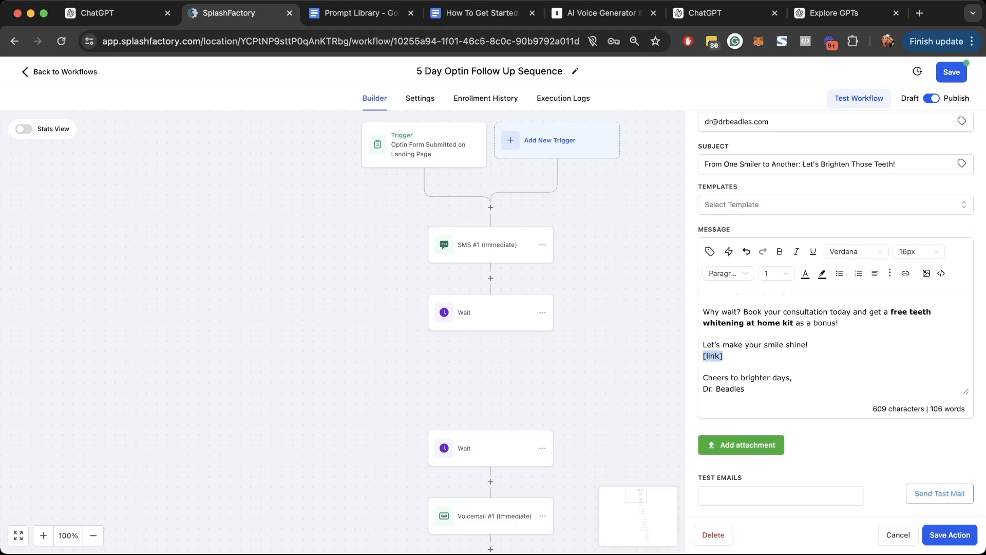
scroll(836, 313, "down", 1)
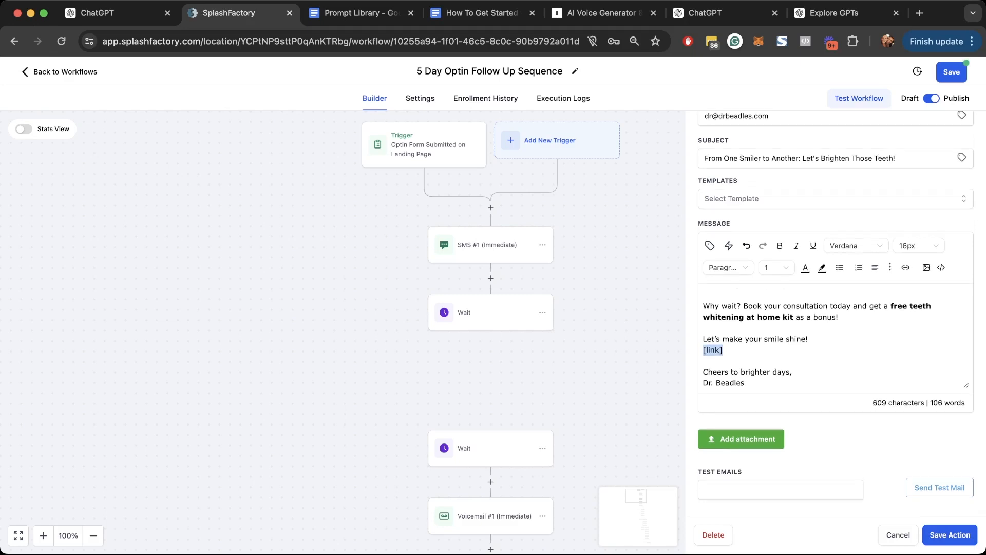
left_click(950, 535)
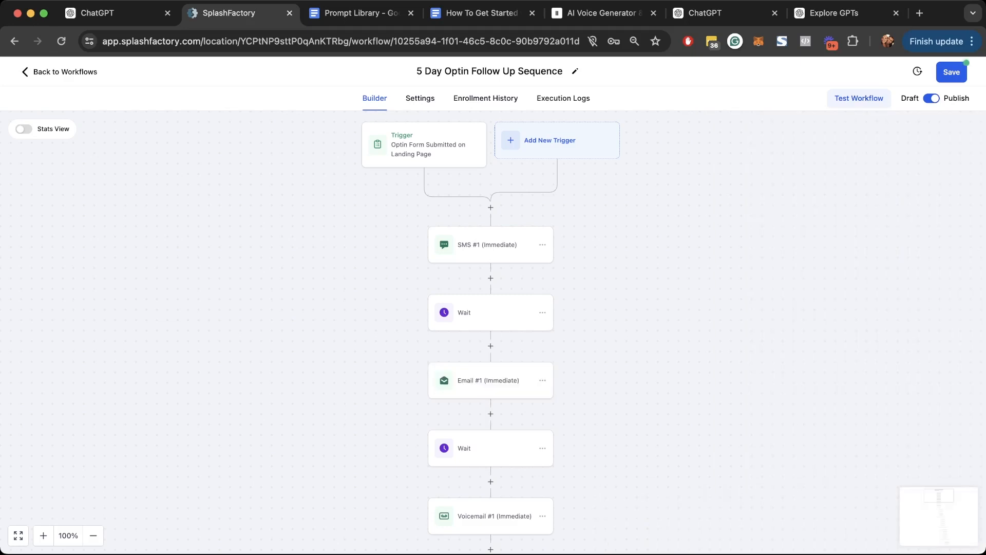
- Copy the Text 1 SMS copy from ChatGPT and paste it over SMS #1's old message
left_click(122, 13)
scroll(493, 288, "down", 1)
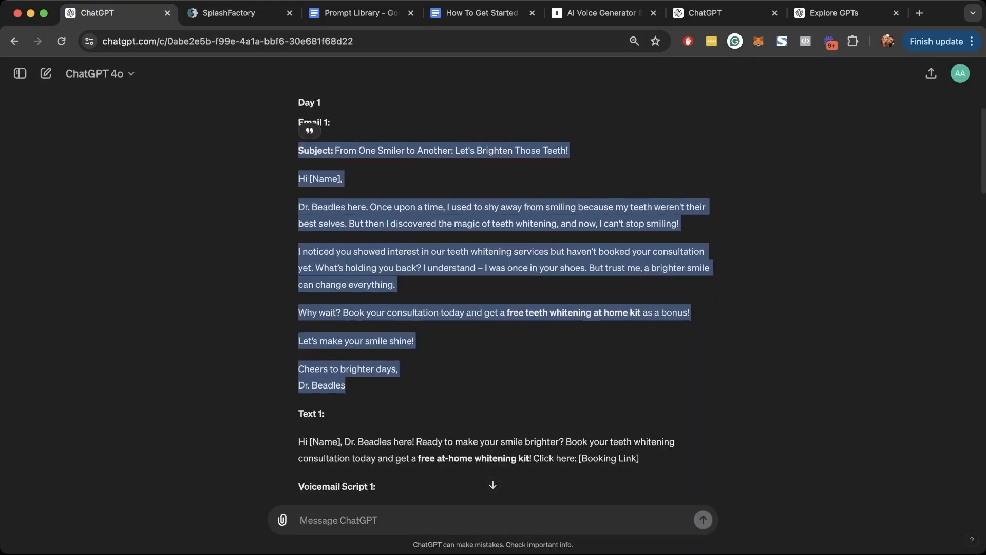
scroll(493, 287, "down", 2)
left_click_drag(639, 346, 298, 329)
key("super+c")
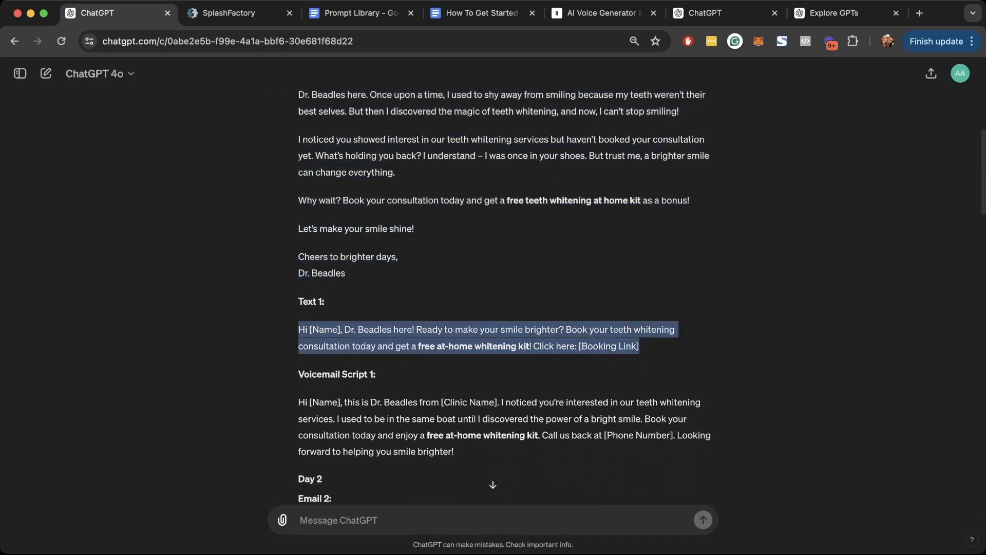
left_click(229, 13)
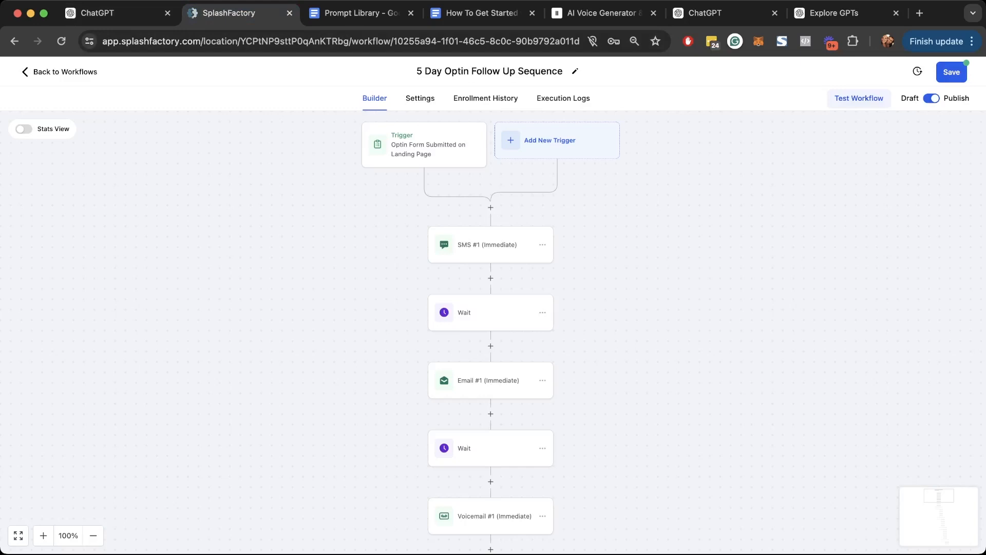
left_click(491, 245)
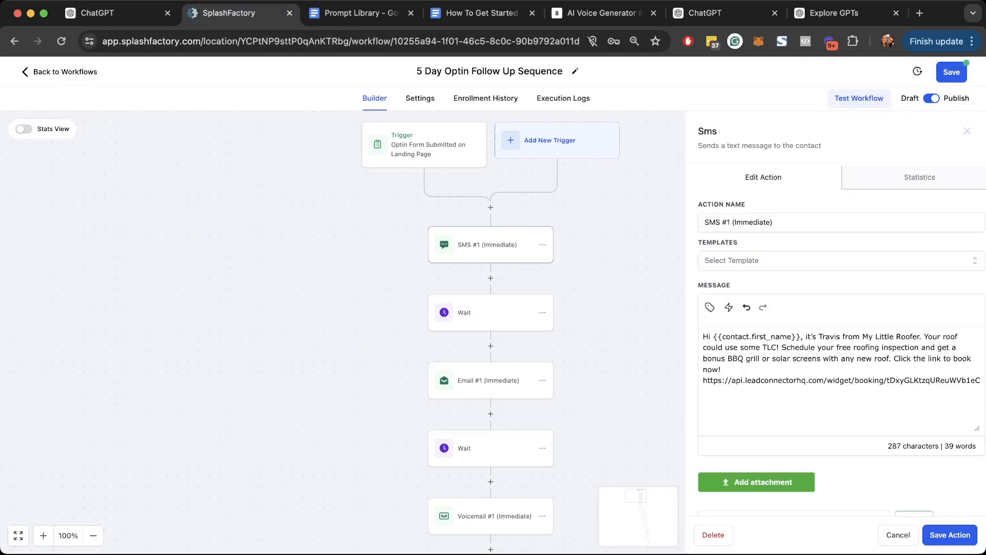
key("super+a")
key("BackSpace")
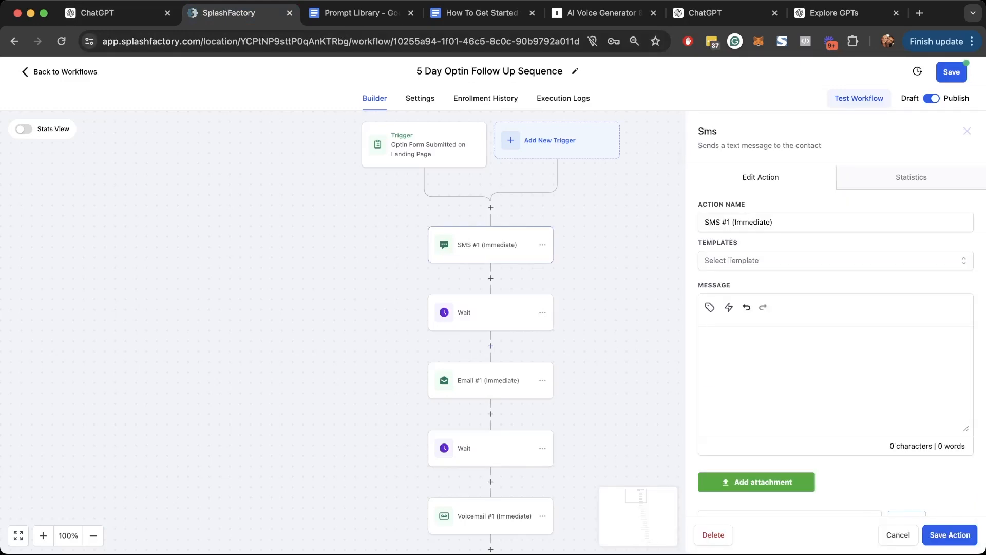
key("super+v")
- Replace the [Name] placeholder with the contact's first name and trim the [Booking Link] placeholder
left_click(741, 337)
key("BackSpace")
key("BackSpace")
key("BackSpace")
key("BackSpace")
key("BackSpace")
key("BackSpace")
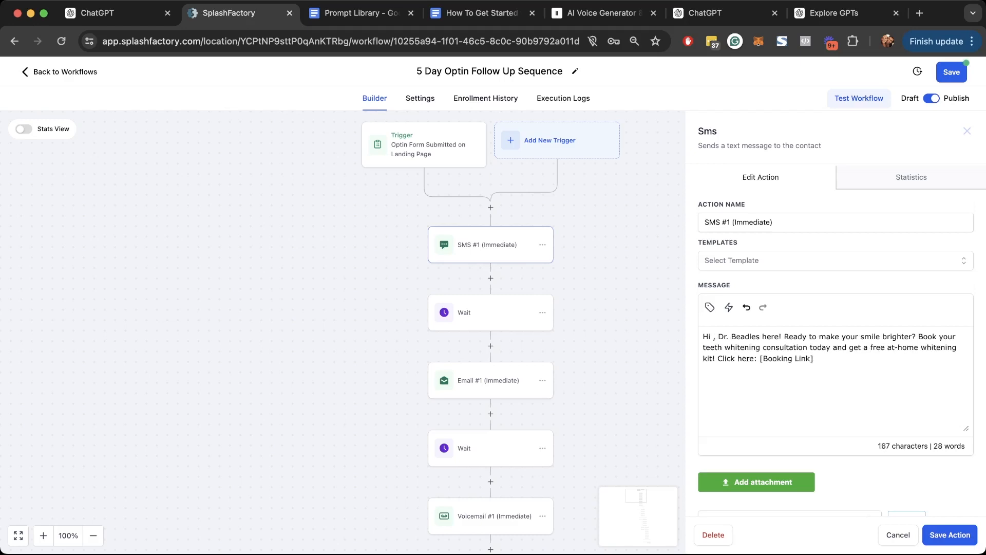
left_click(710, 307)
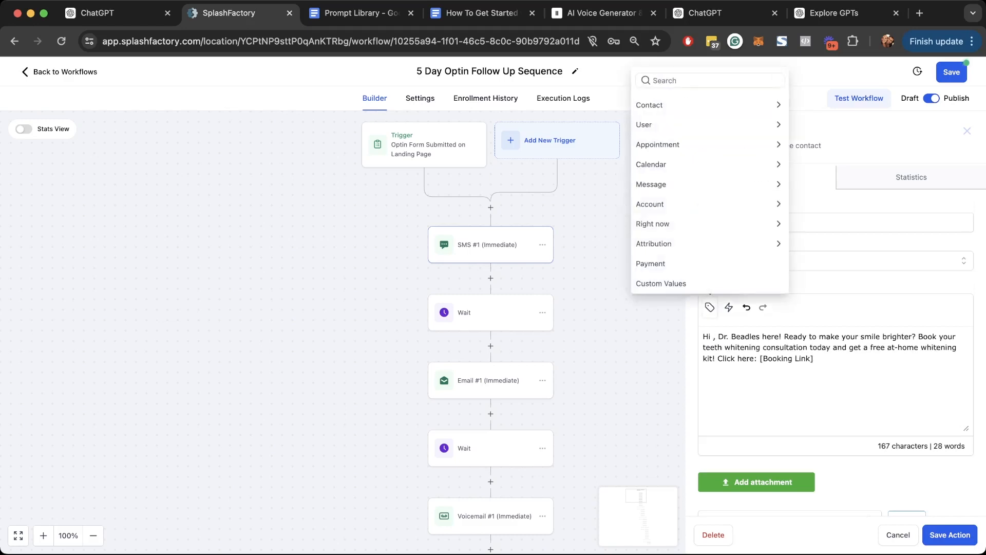
left_click(655, 102)
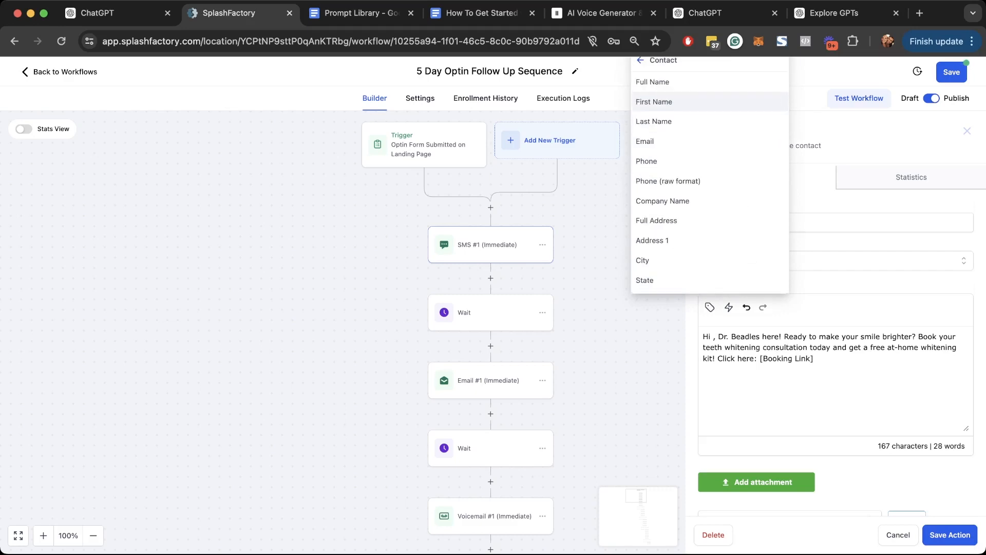
left_click(654, 102)
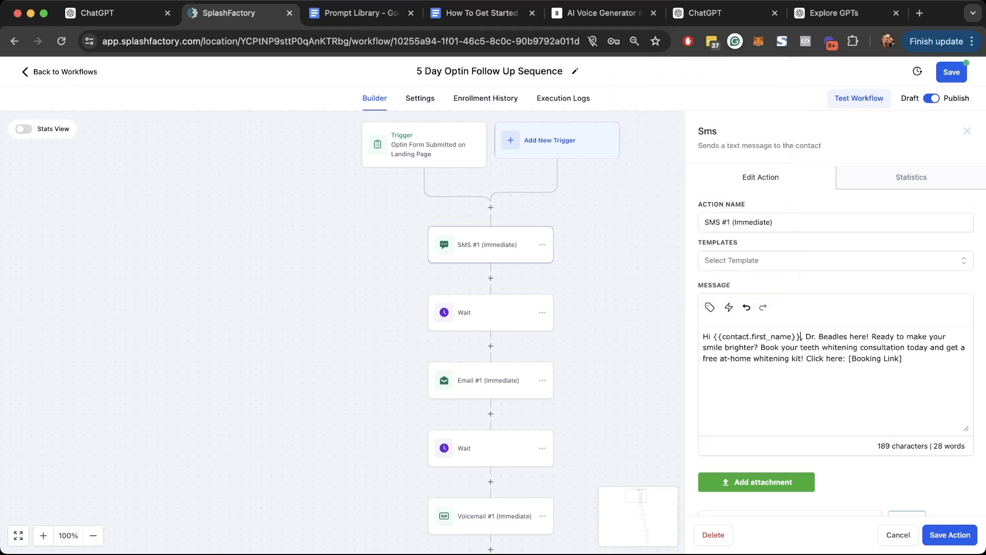
left_click_drag(849, 359, 887, 359)
left_click(885, 359)
key("BackSpace")
key("BackSpace")
key("BackSpace")
key("BackSpace")
key("BackSpace")
key("BackSpace")
key("BackSpace")
key("BackSpace")
- Close SMS #1 and open the Voicemail #1 step's settings
left_click(950, 534)
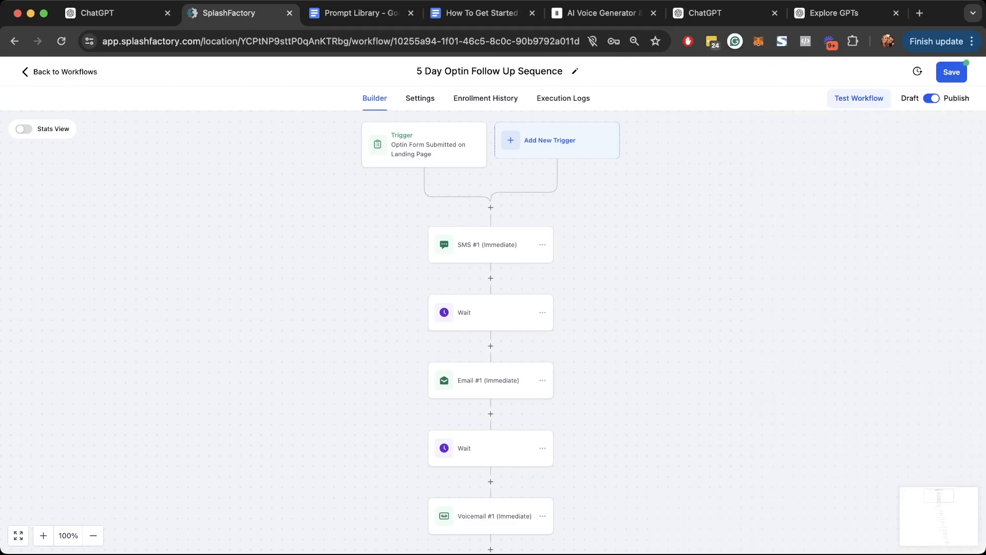
scroll(494, 332, "down", 3)
scroll(494, 332, "down", 2)
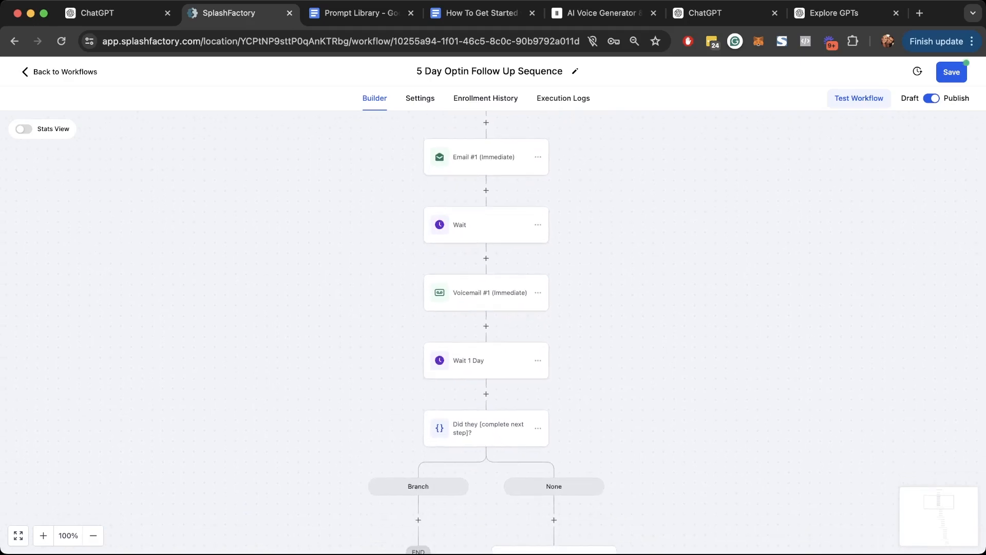
left_click(489, 293)
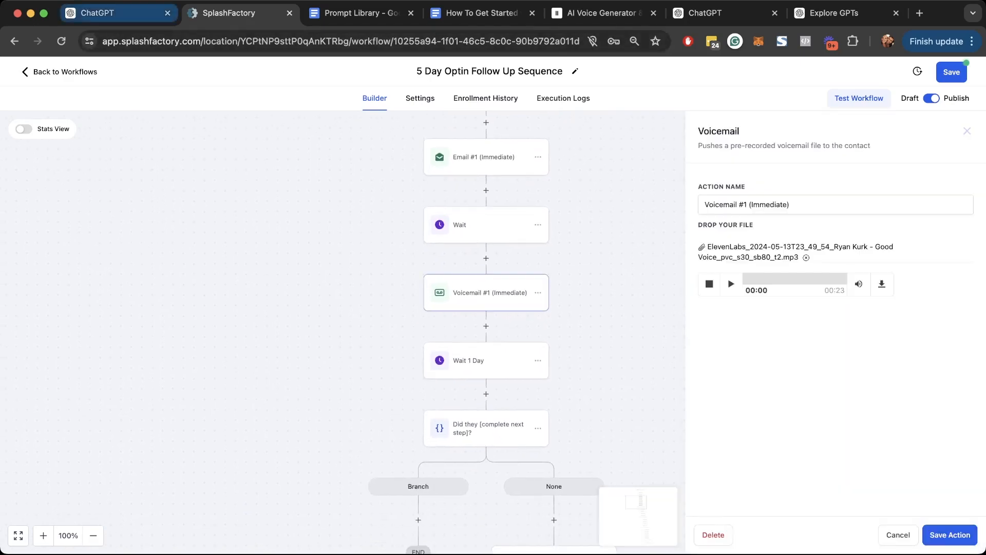
- Copy the Voicemail Script 1 paragraph from the ChatGPT conversation for ElevenLabs
left_click(116, 13)
scroll(493, 293, "down", 3)
left_click_drag(453, 345, 300, 296)
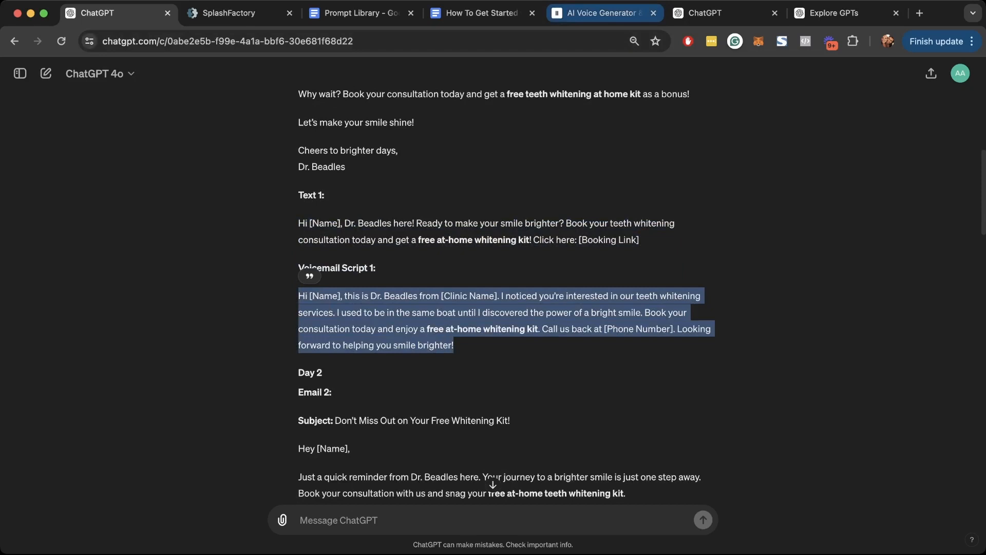
left_click(601, 13)
- Clear the old speech script and go to the ElevenLabs Voice Library
left_click(379, 201)
key("super+a")
key("BackSpace")
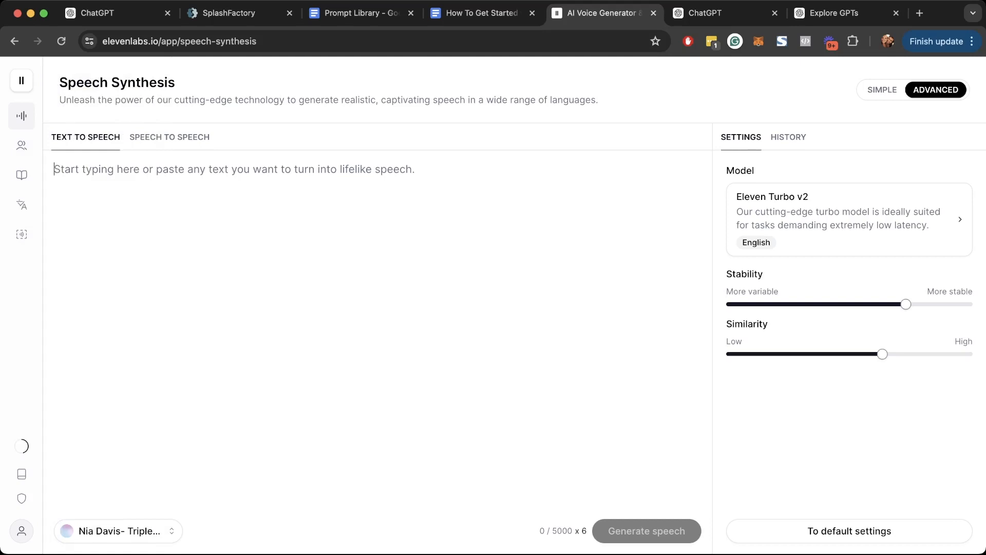
left_click(118, 531)
scroll(198, 349, "down", 3)
scroll(201, 385, "down", 15)
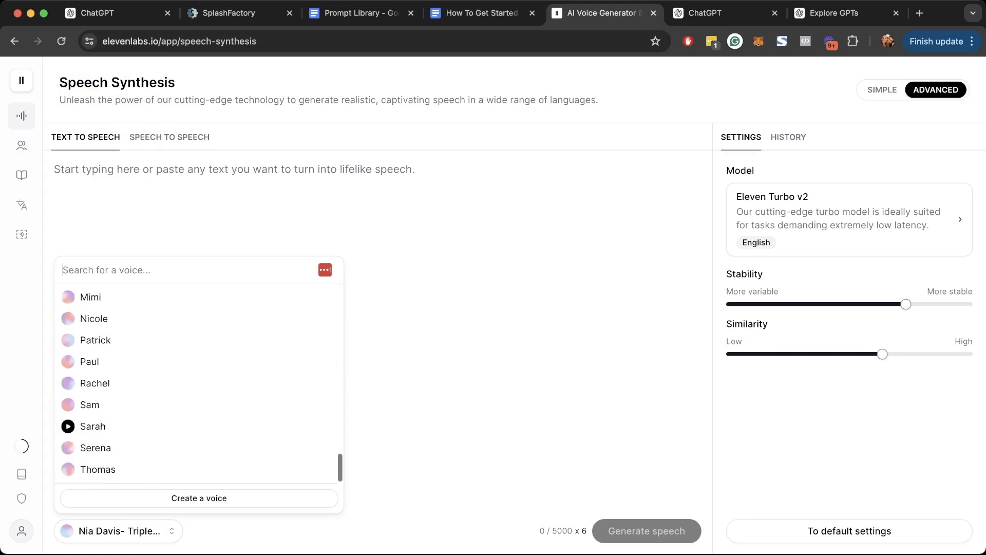
left_click(199, 498)
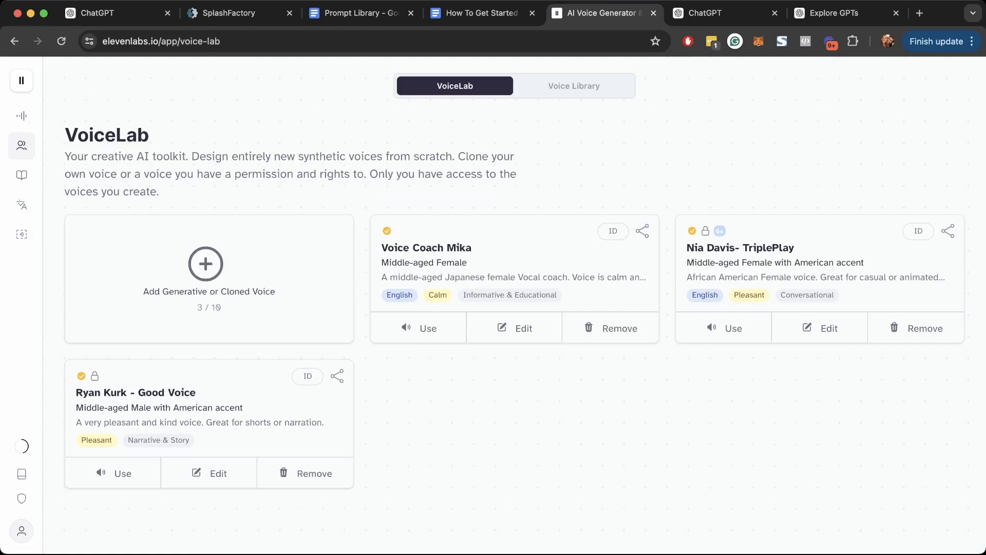
left_click(574, 87)
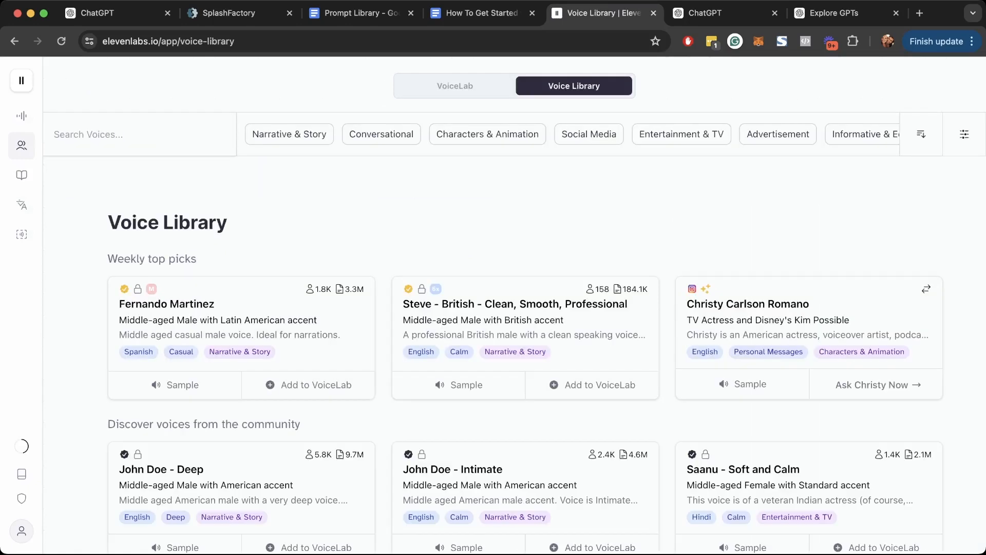
- Preview voice samples: Steve, John Doe - Intimate, John Doe - Deep, and Julian
scroll(513, 308, "down", 3)
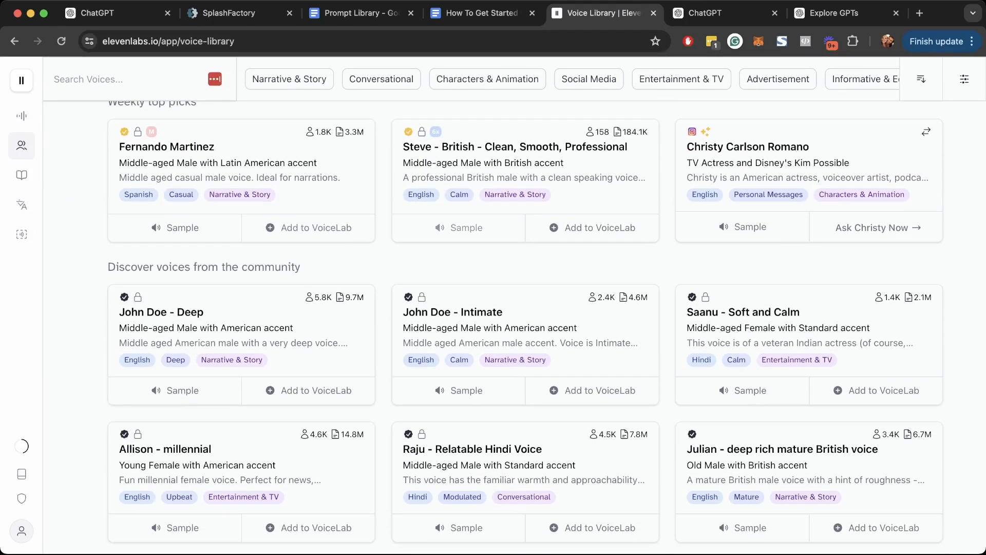
left_click(460, 228)
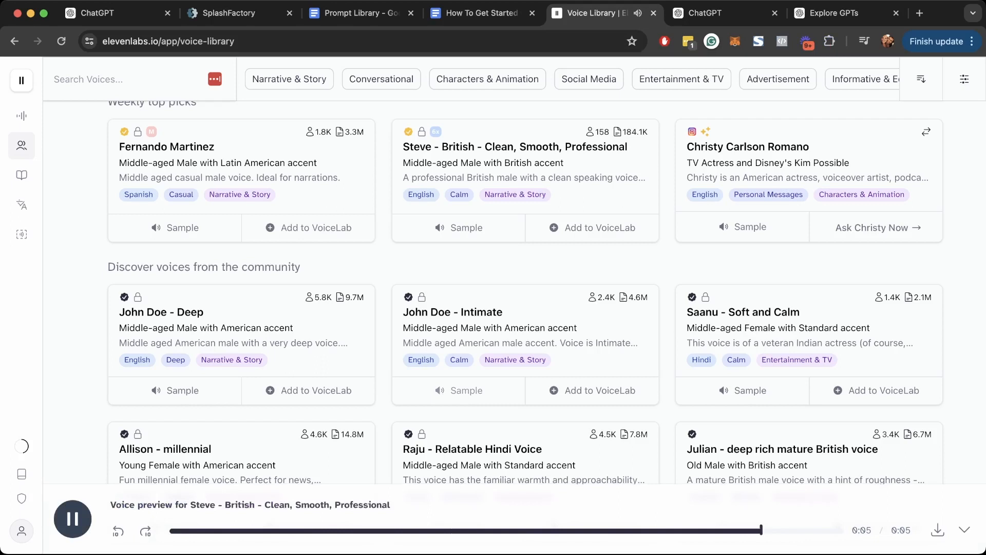
left_click(461, 390)
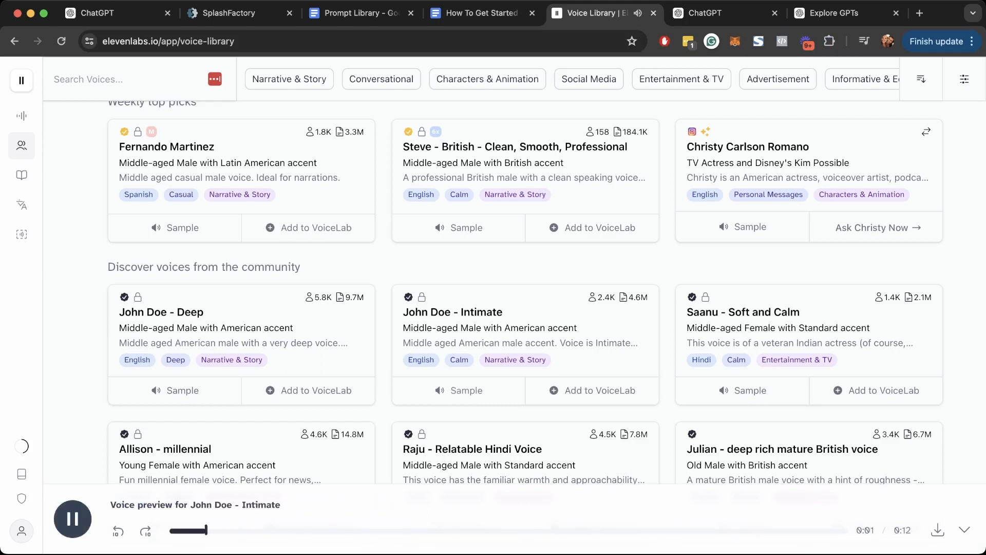
scroll(546, 318, "down", 1)
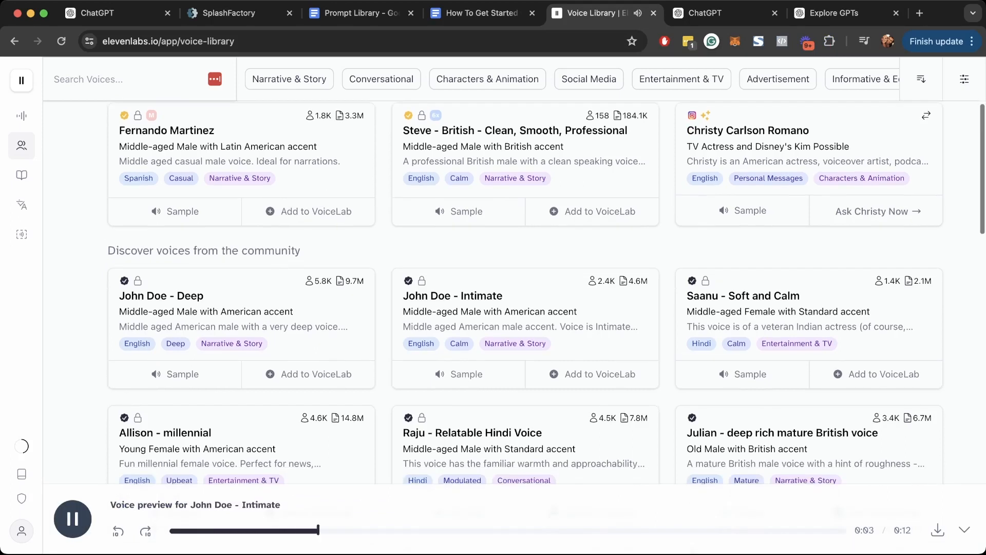
left_click(175, 374)
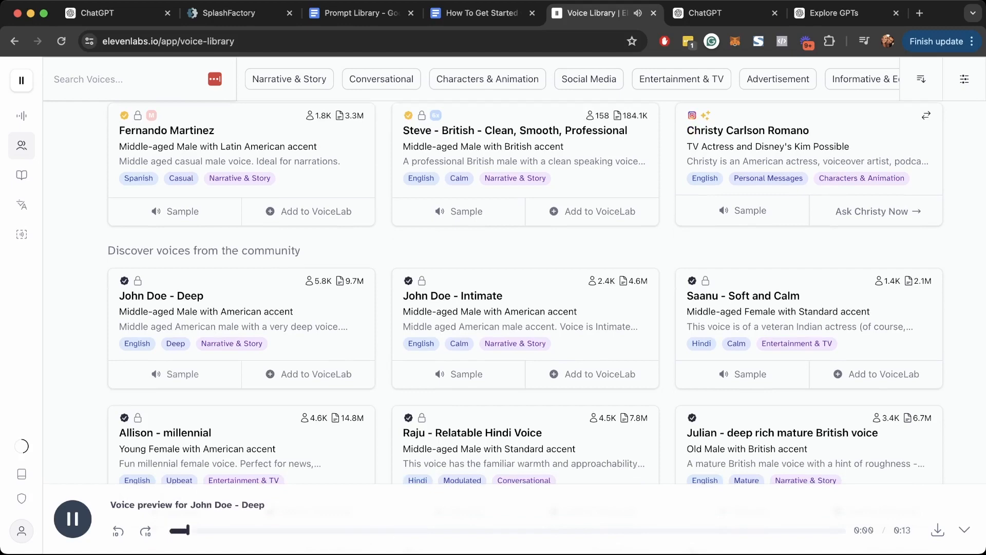
scroll(525, 288, "down", 3)
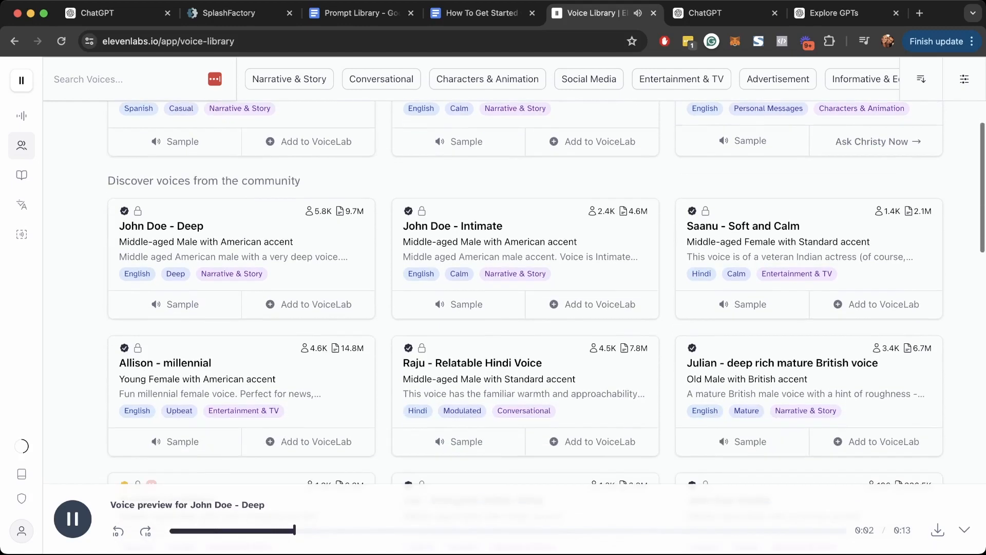
scroll(546, 318, "down", 4)
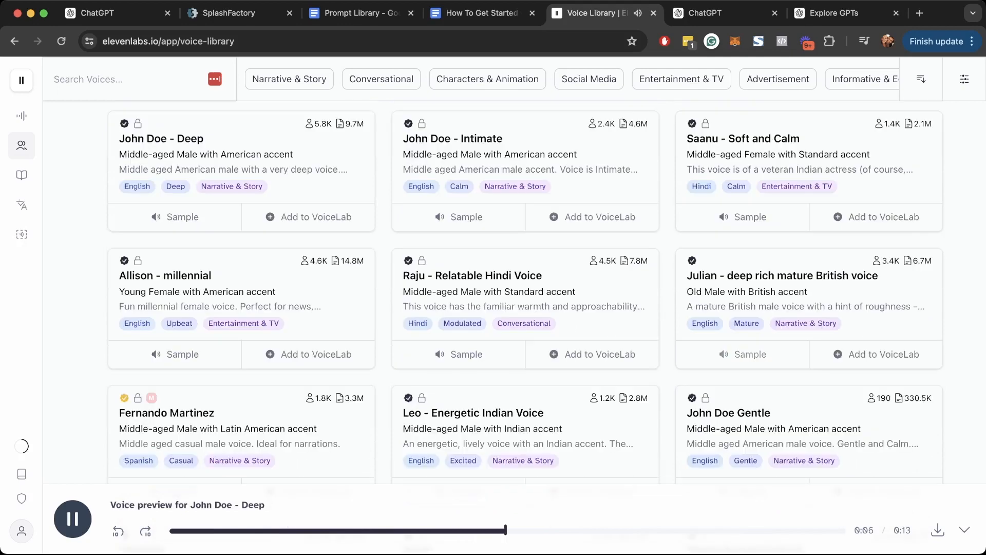
left_click(743, 355)
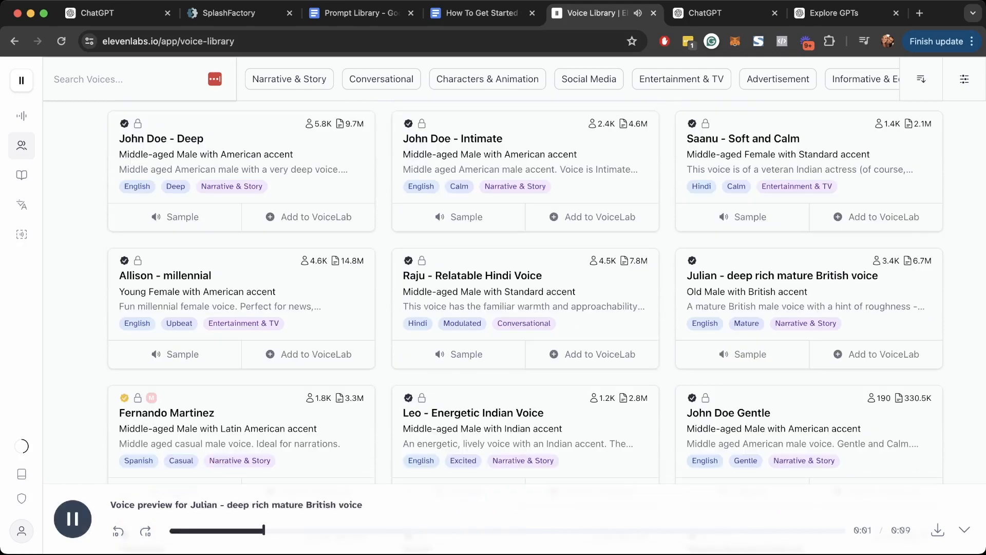
scroll(546, 319, "down", 2)
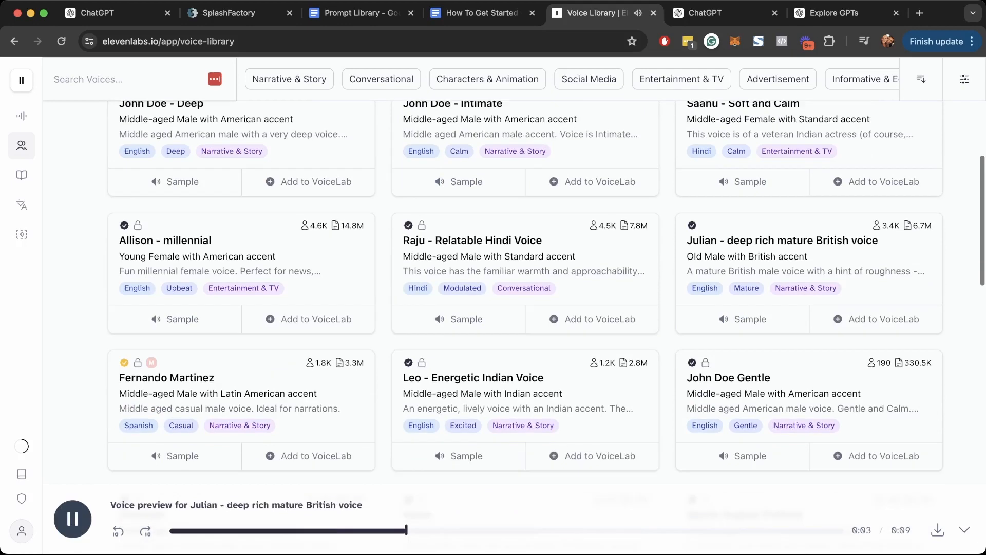
- Add 'Julian - deep rich mature British voice' to VoiceLab
left_click(876, 304)
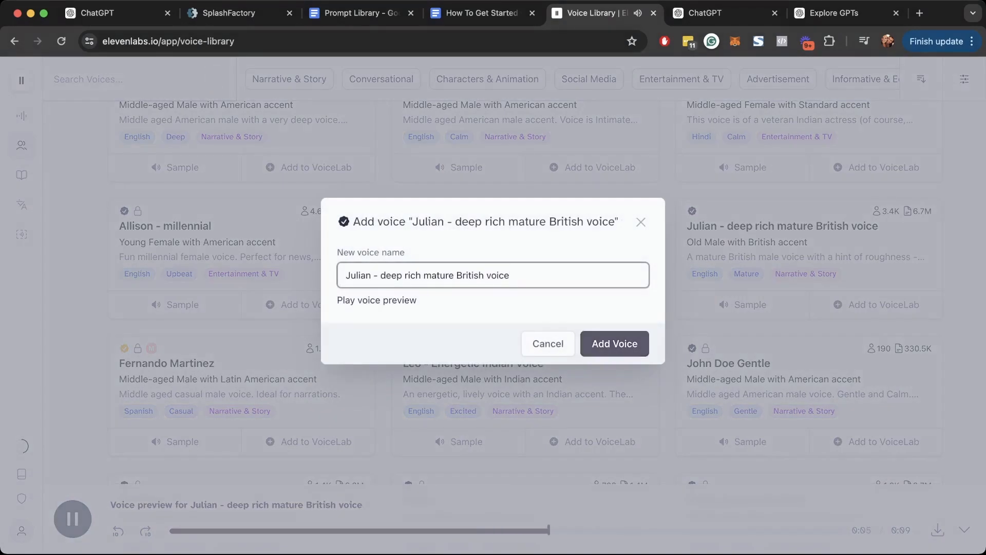
left_click(606, 343)
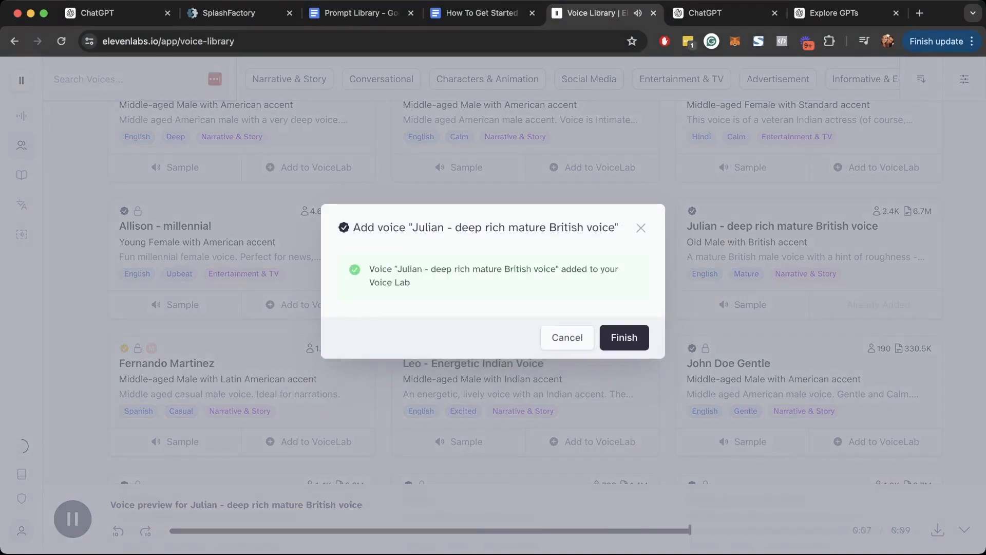
left_click(608, 340)
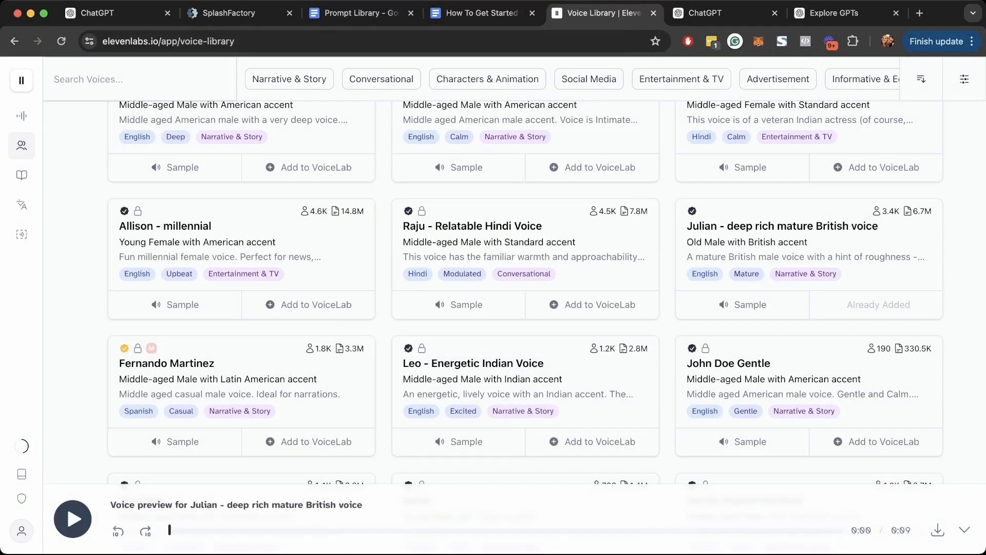
scroll(525, 293, "up", 6)
scroll(525, 293, "up", 2)
- Select the Julian voice in speech synthesis and paste in the voicemail script
mouse_move(21, 175)
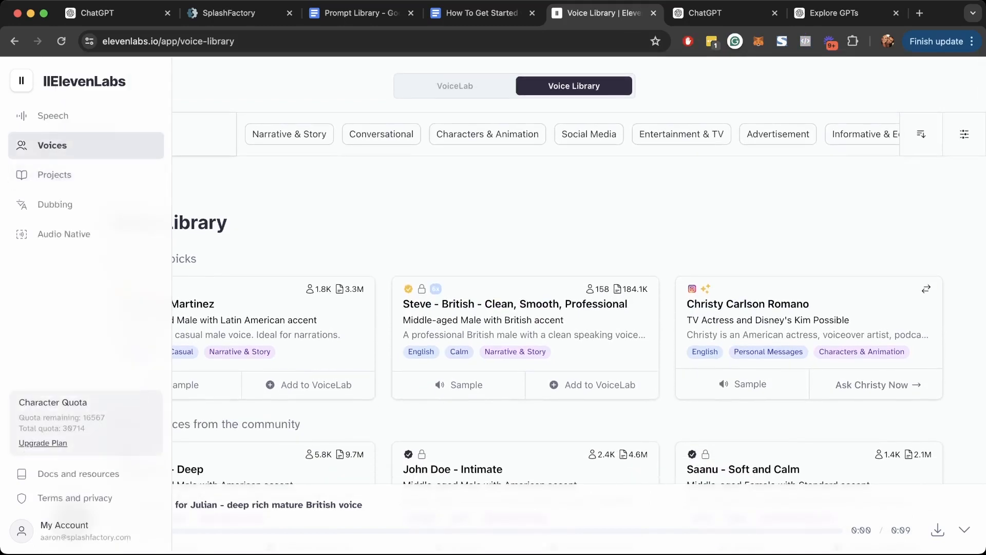
left_click(51, 115)
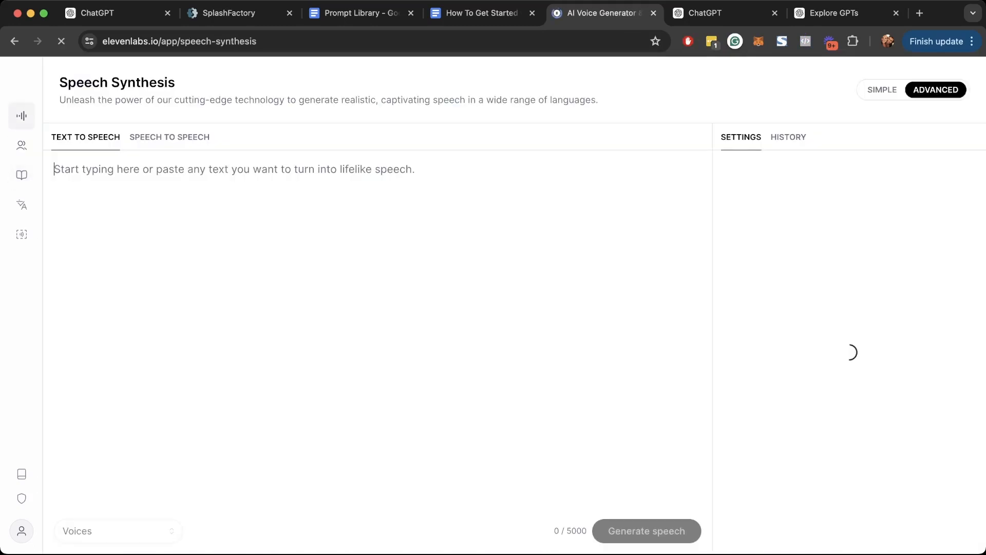
left_click(118, 531)
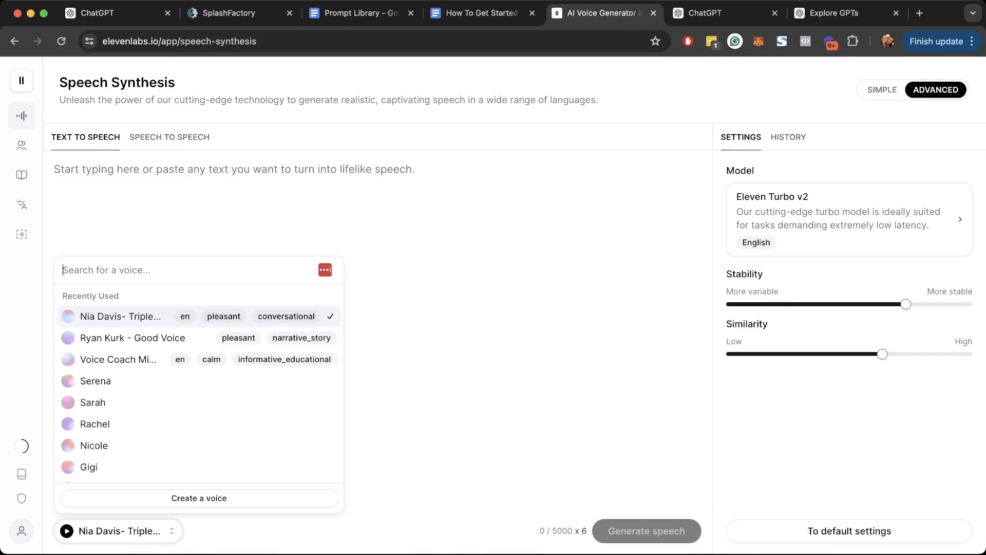
scroll(154, 337, "down", 3)
scroll(199, 383, "down", 2)
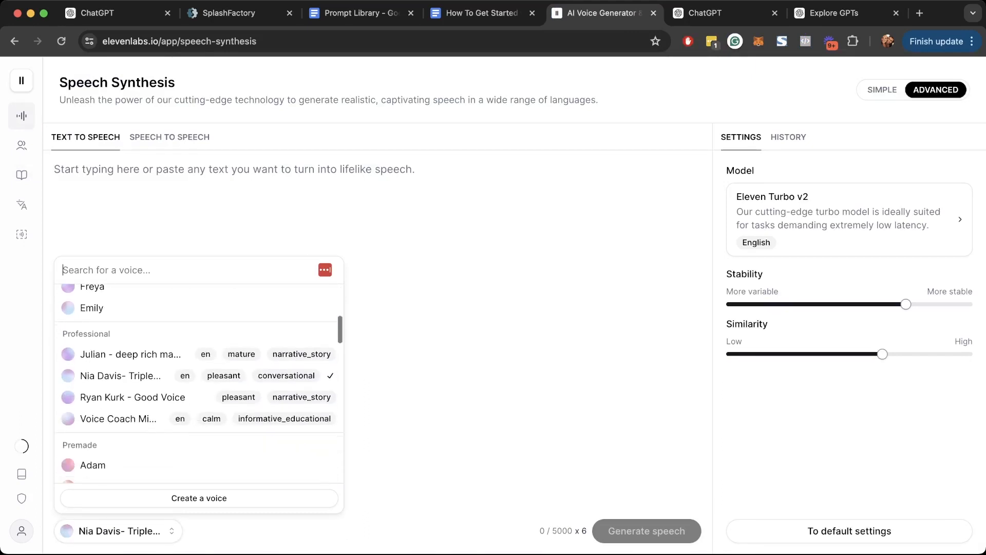
left_click(129, 349)
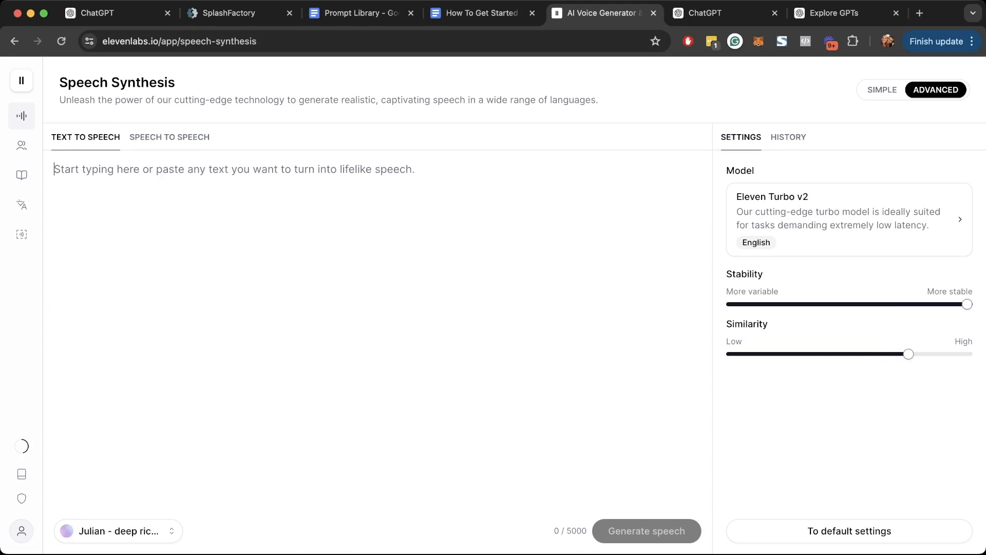
type("Hi [Name], this is Dr. Beadles from [Clinic Name]. I noticed you’re interested in our teeth whitening services. I used to be in the same boat until I discovered the power of a bright smile. Book your consultation today and enjoy a free at-home whitening kit. Call us back at [Phone Number]. Looking forward to helping you smile brighter!")
- Drop [Name], set clinic to 'The Teeth Whitening Guy', swap 'from' for a comma, enter the callback number
left_click_drag(107, 169, 68, 169)
key("BackSpace")
key("BackSpace")
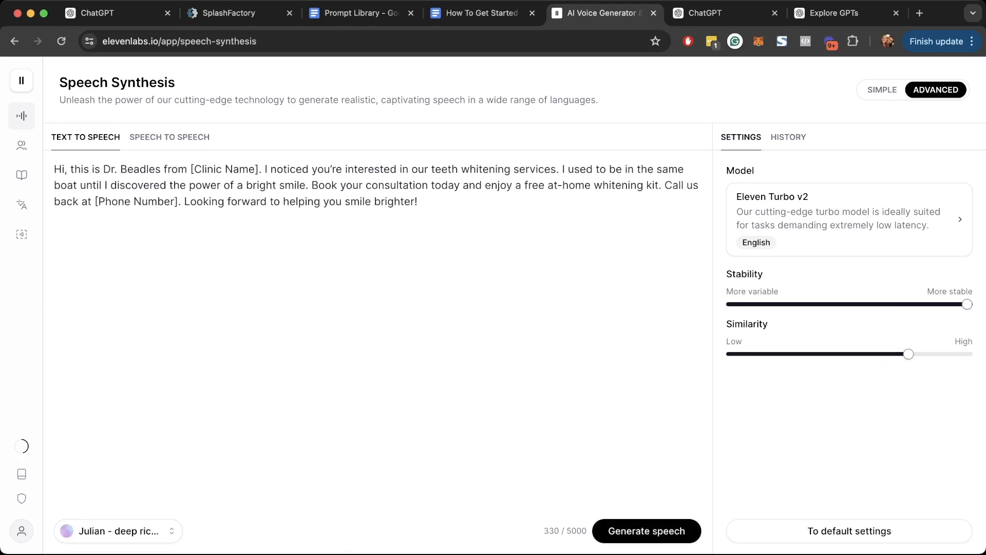
left_click_drag(190, 169, 259, 169)
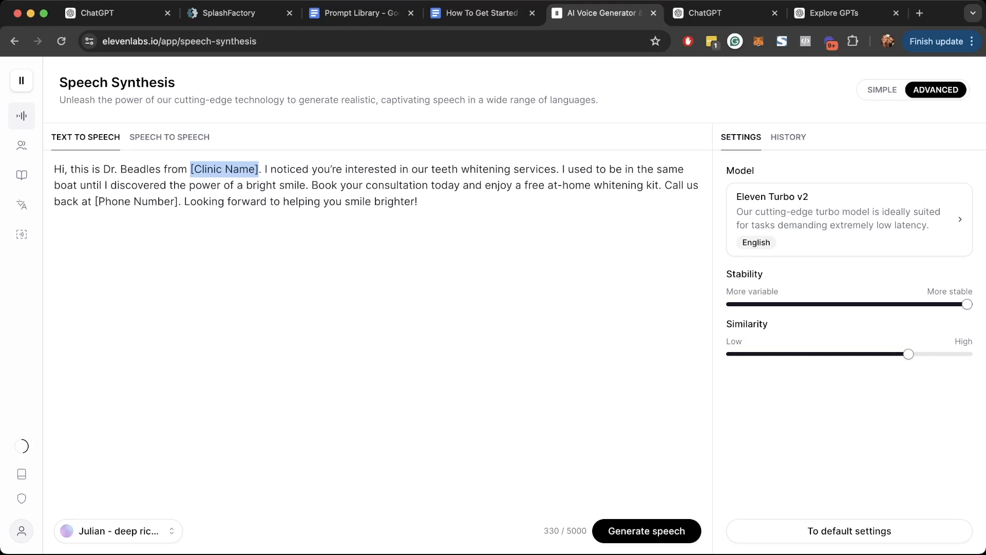
type("The Teeth Whi")
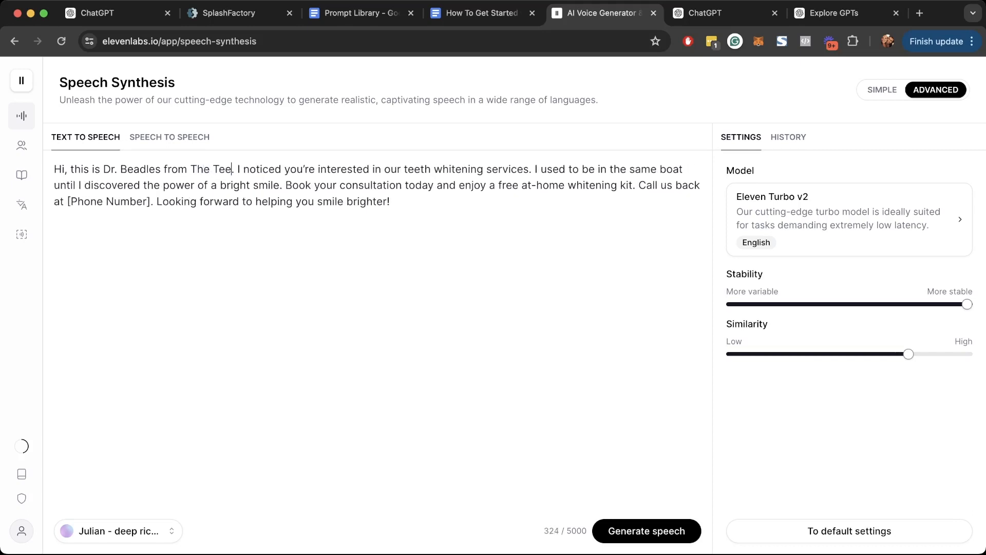
type("tening Guy")
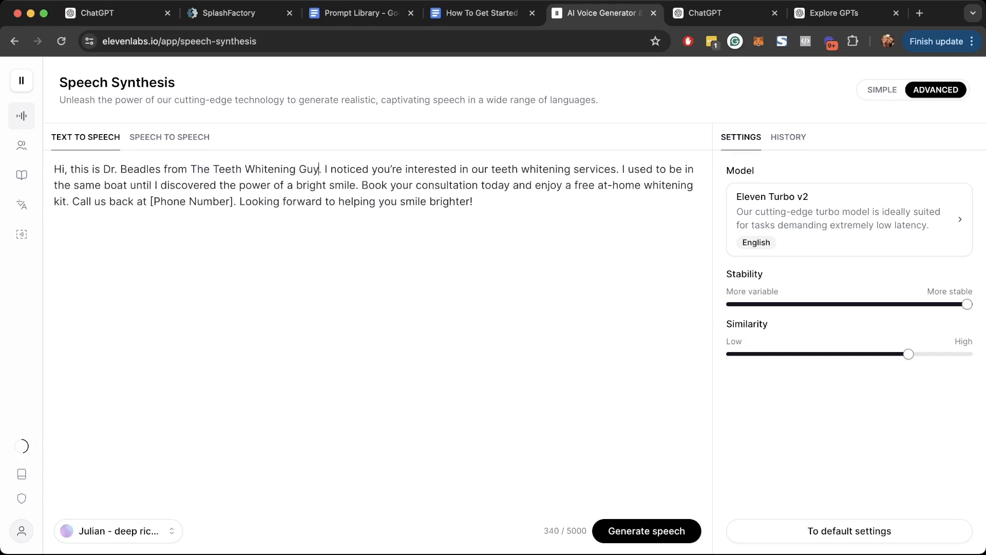
key("BackSpace")
key("BackSpace")
key("BackSpace")
key("BackSpace")
key("BackSpace")
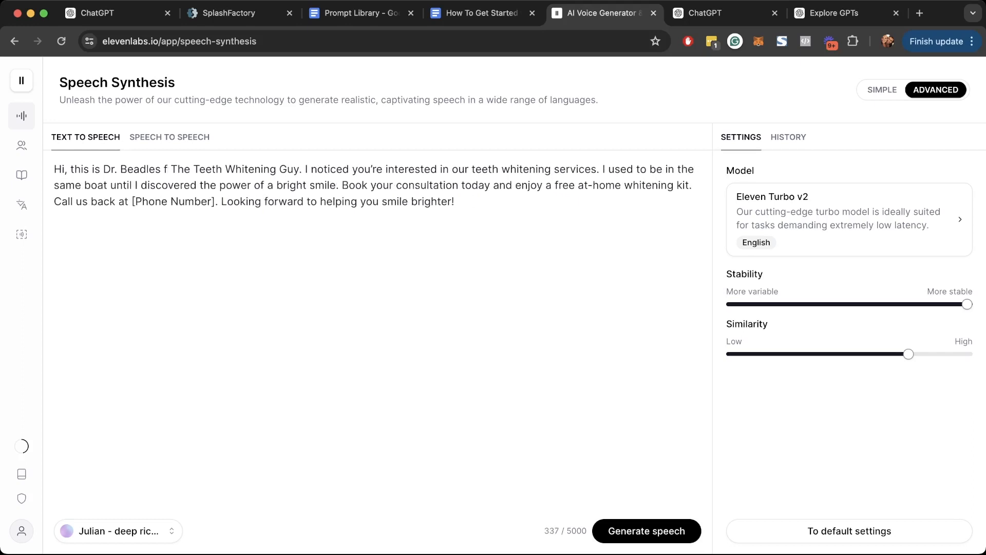
type(",")
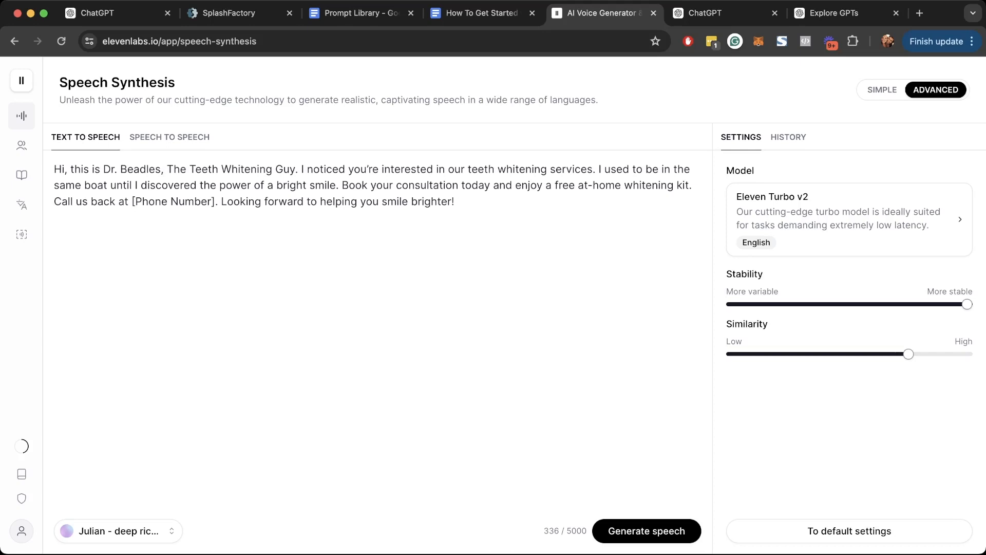
left_click_drag(133, 201, 216, 201)
key("BackSpace")
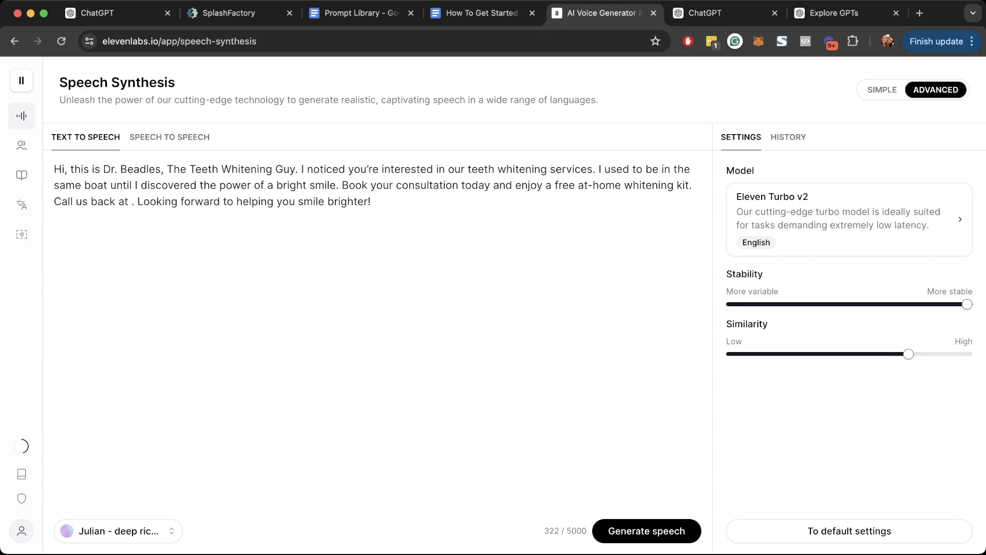
type("555-23")
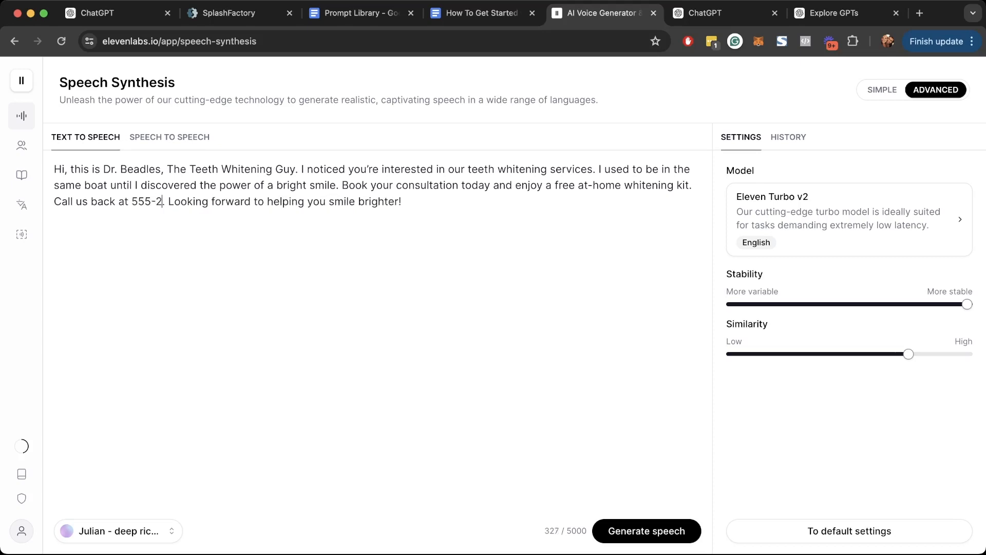
type("4-6342")
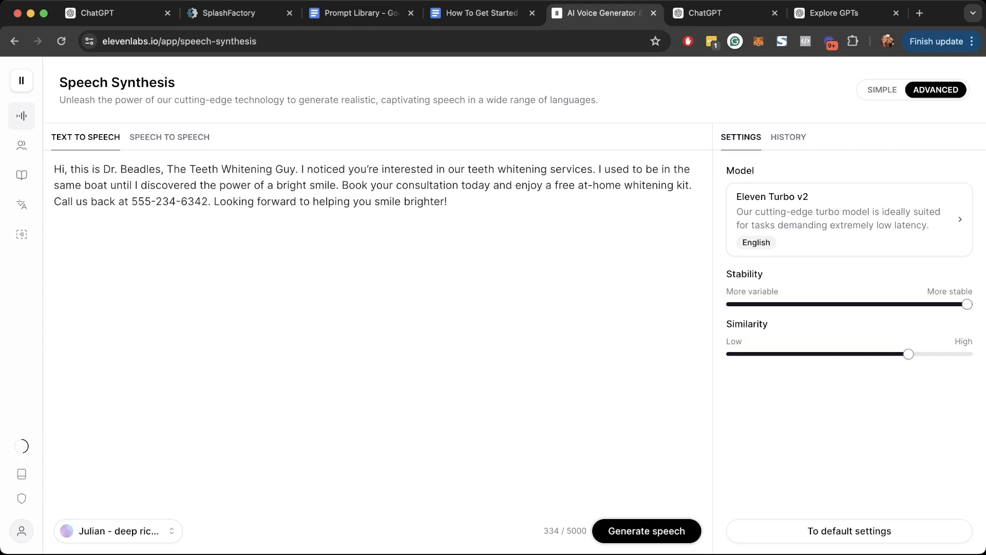
- Generate the 28-second voicemail clip in Julian's voice and listen to part of it
left_click(646, 530)
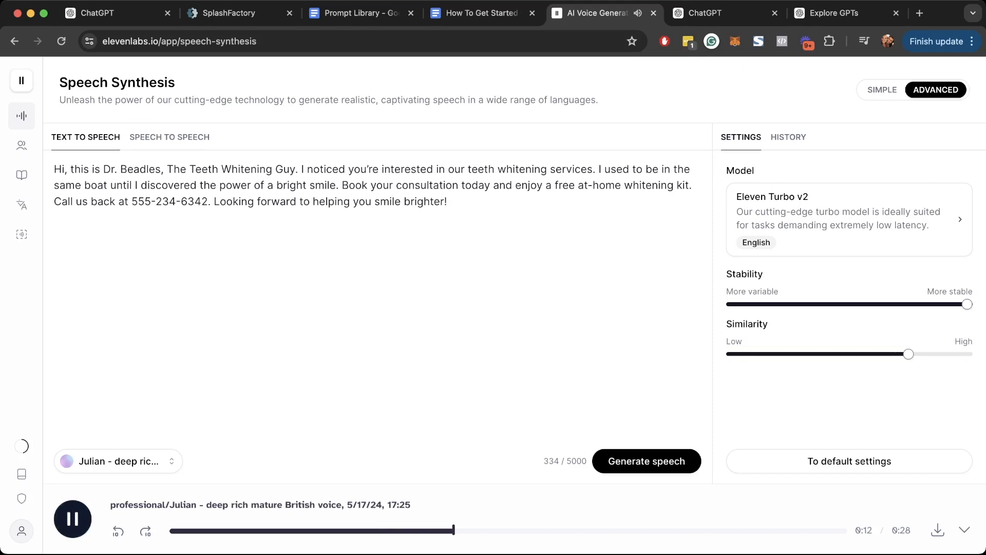
key("space")
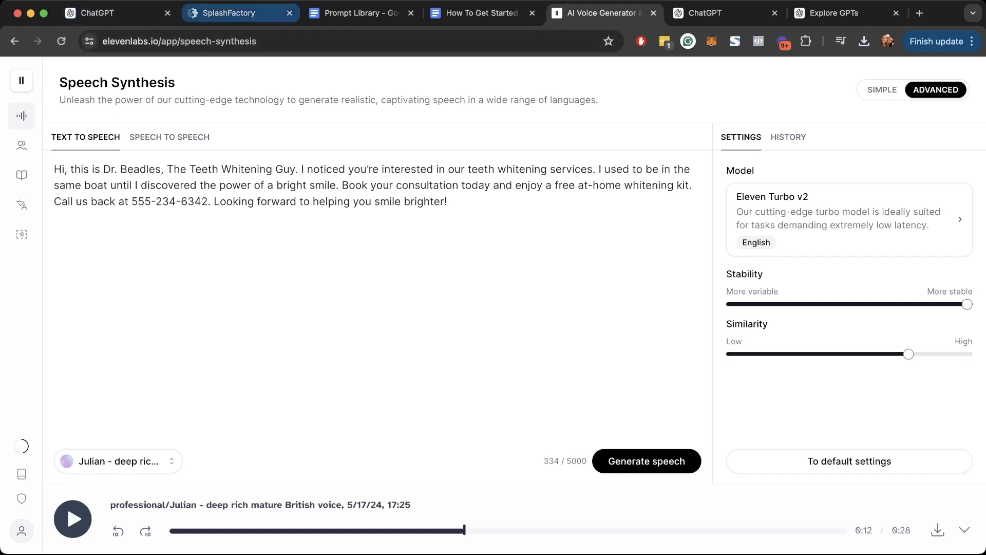
left_click(230, 13)
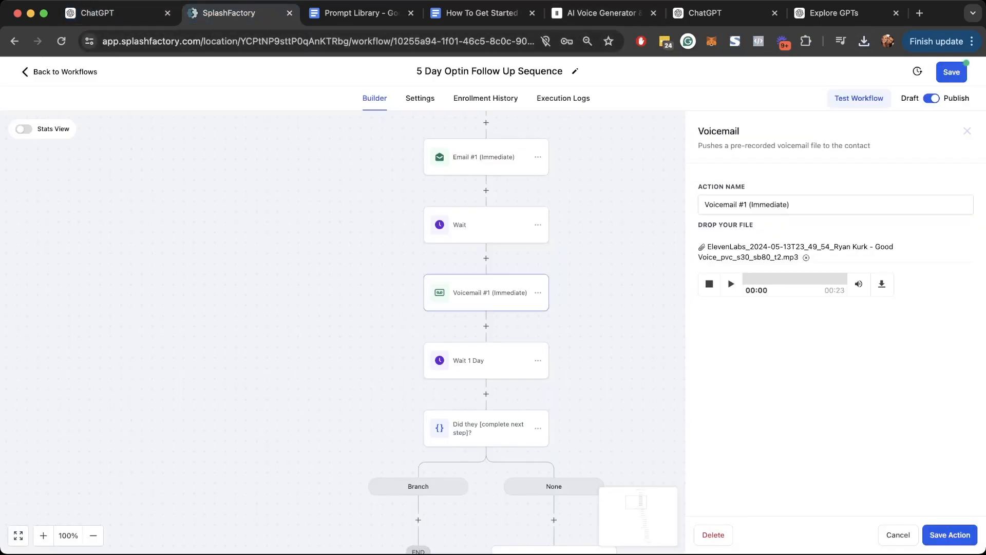
- Swap Voicemail #1's old mp3 for the new ElevenLabs Julian voicemail file and save the action
scroll(466, 329, "down", 1)
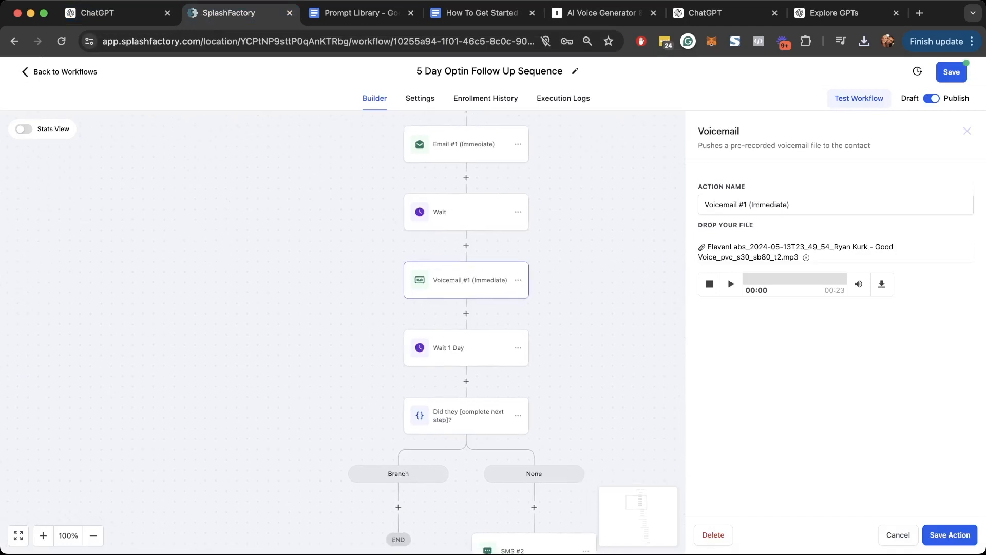
left_click(806, 258)
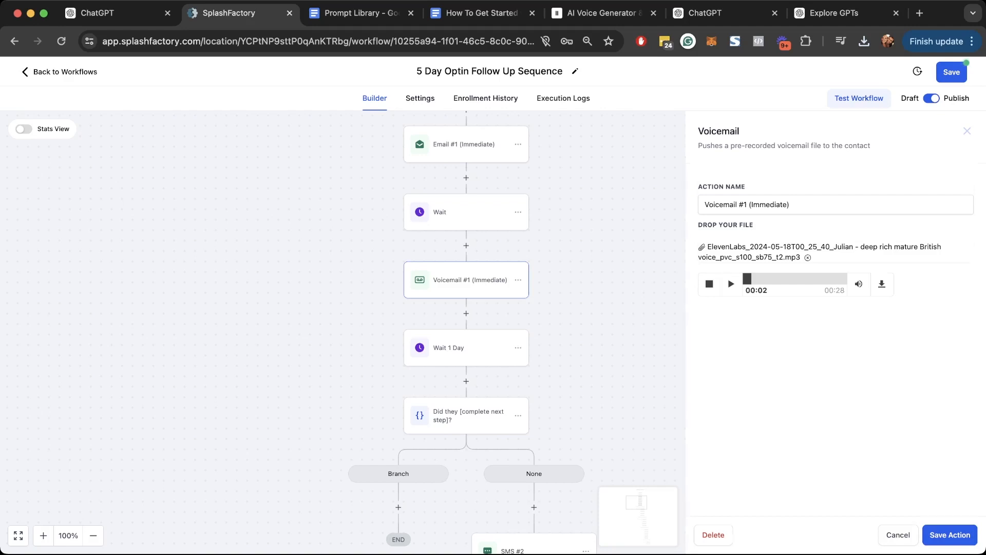
left_click(968, 131)
- Check the contents of the SMS #1, Email #1 and Voicemail #1 steps
scroll(494, 308, "up", 4)
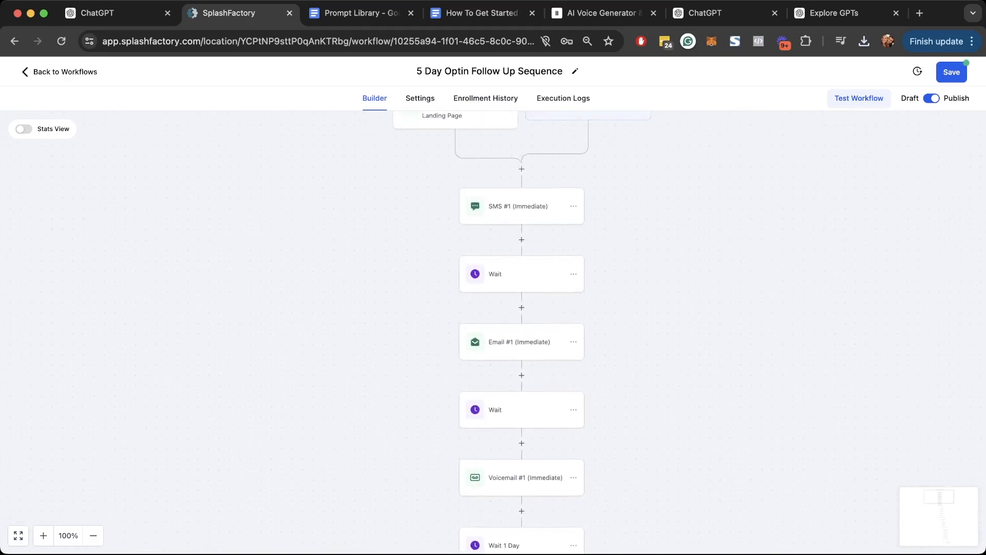
scroll(522, 334, "up", 3)
left_click(527, 271)
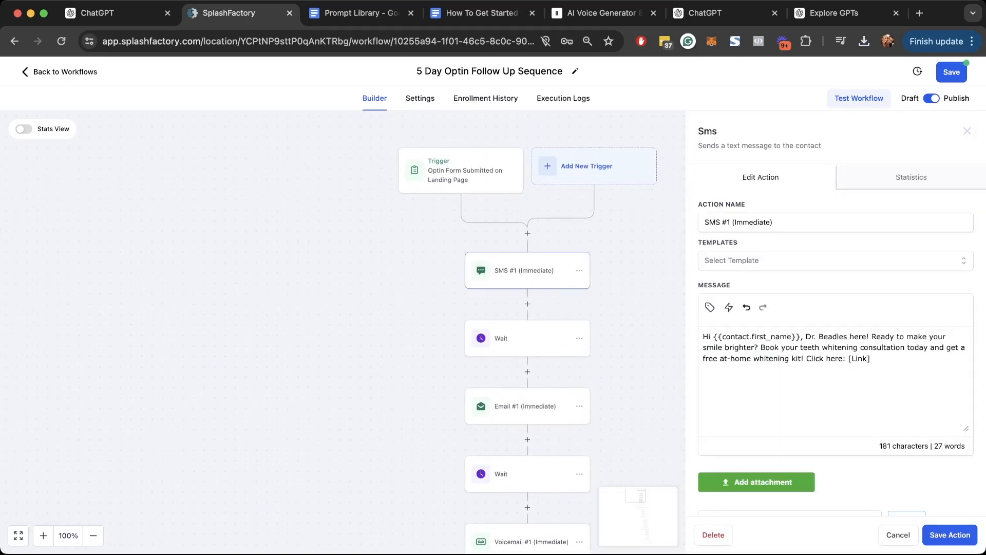
left_click(527, 406)
scroll(522, 400, "down", 4)
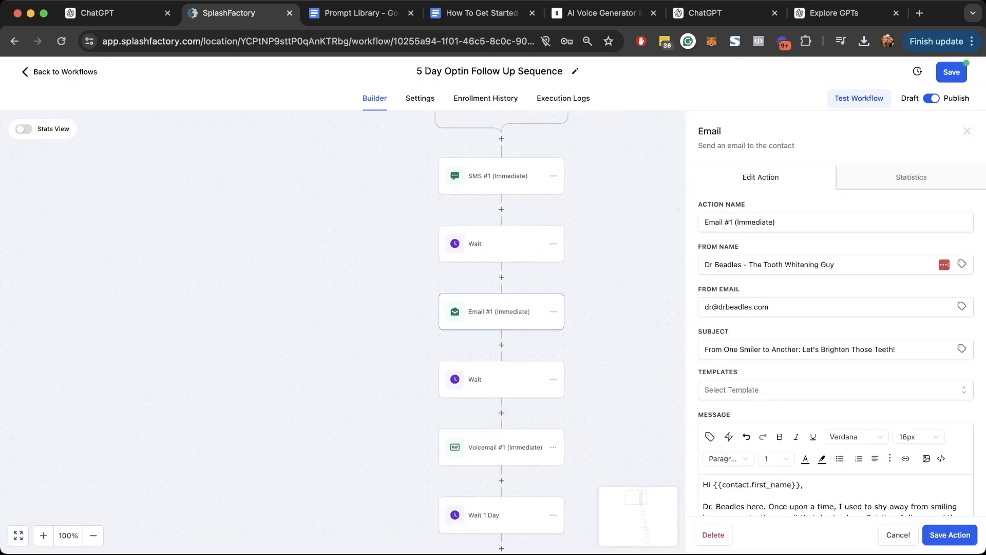
left_click(501, 447)
scroll(522, 400, "down", 5)
left_click(967, 131)
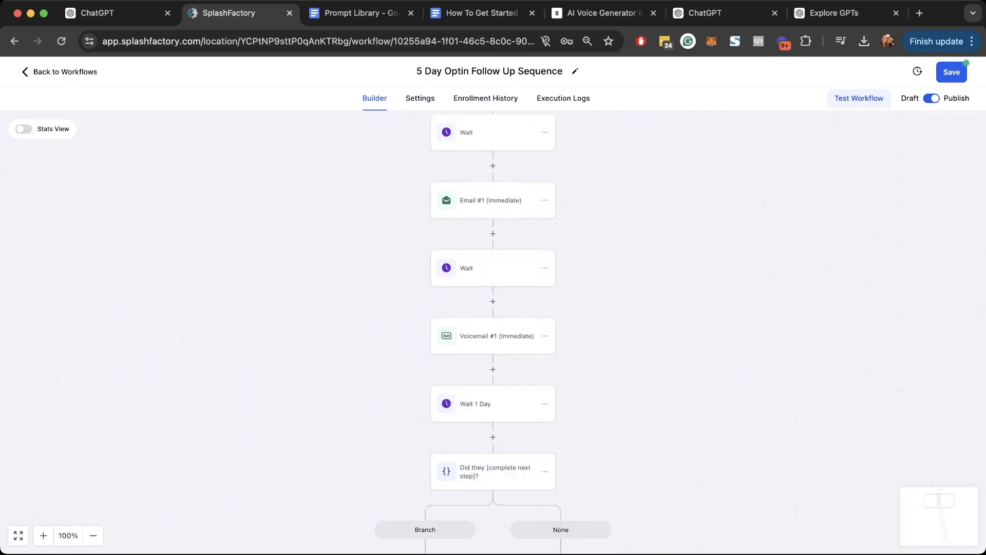
scroll(493, 329, "up", 9)
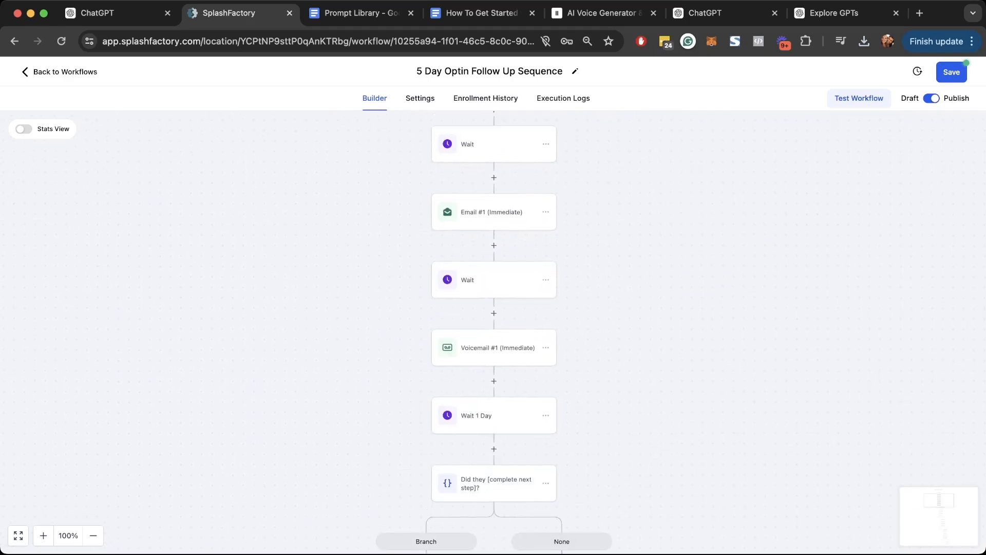
scroll(502, 329, "down", 8)
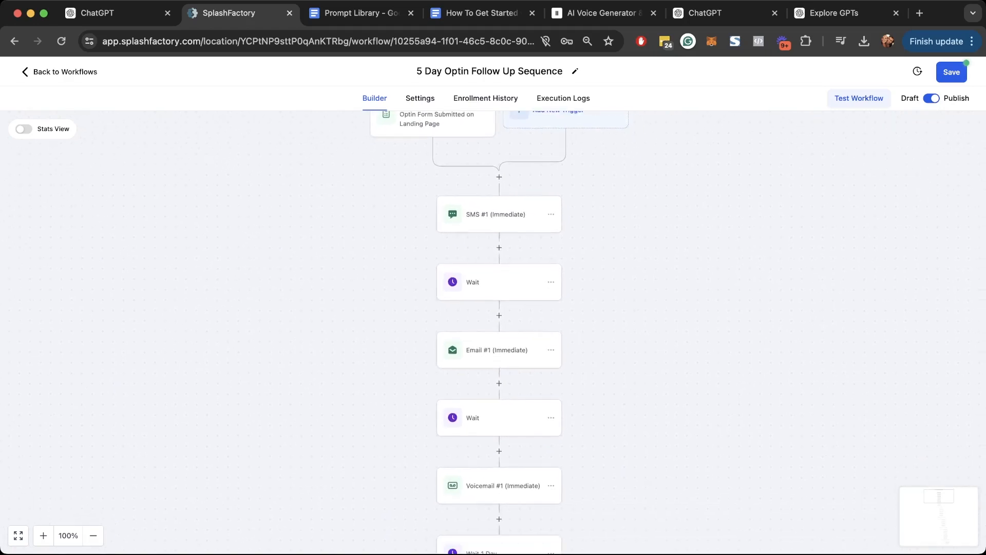
scroll(502, 329, "down", 2)
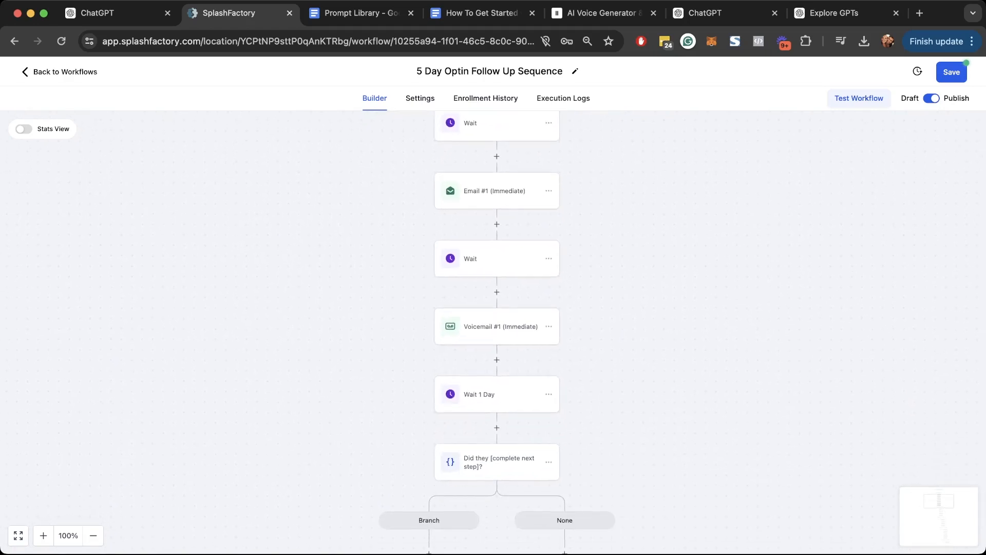
- Compare against the ChatGPT campaign copy and scroll through the whole follow-up sequence
left_click(113, 13)
scroll(506, 296, "down", 8)
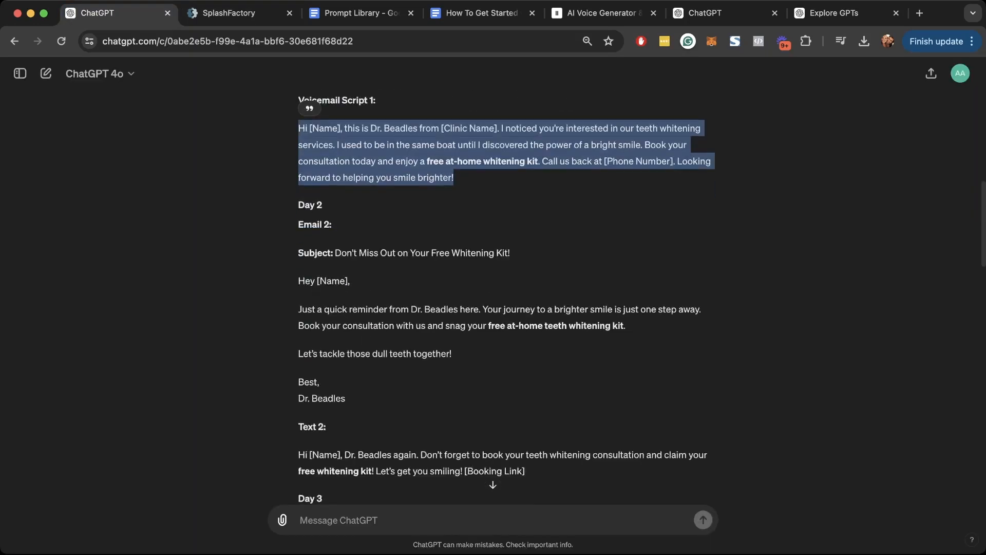
scroll(506, 296, "down", 19)
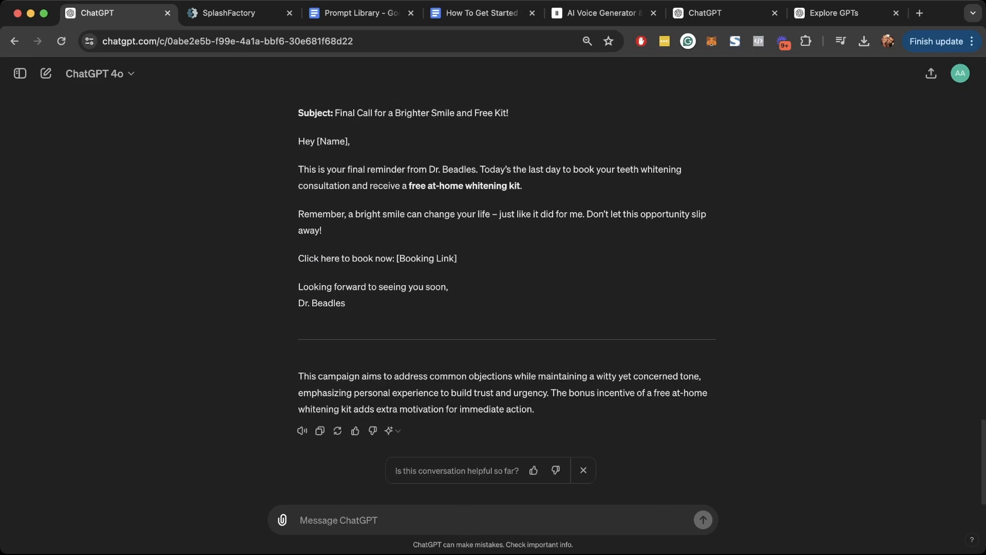
left_click(228, 13)
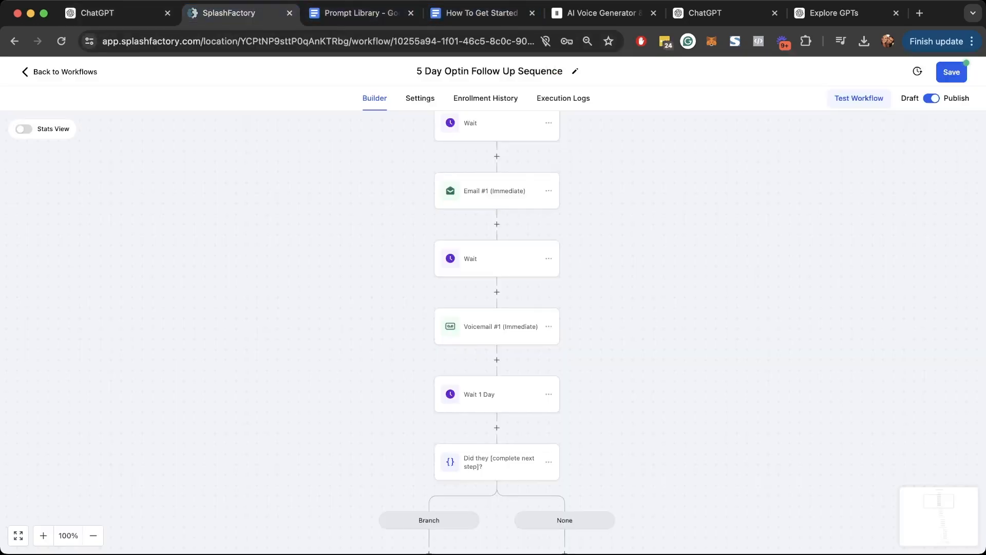
scroll(496, 329, "up", 6)
scroll(497, 329, "down", 4)
scroll(493, 329, "down", 8)
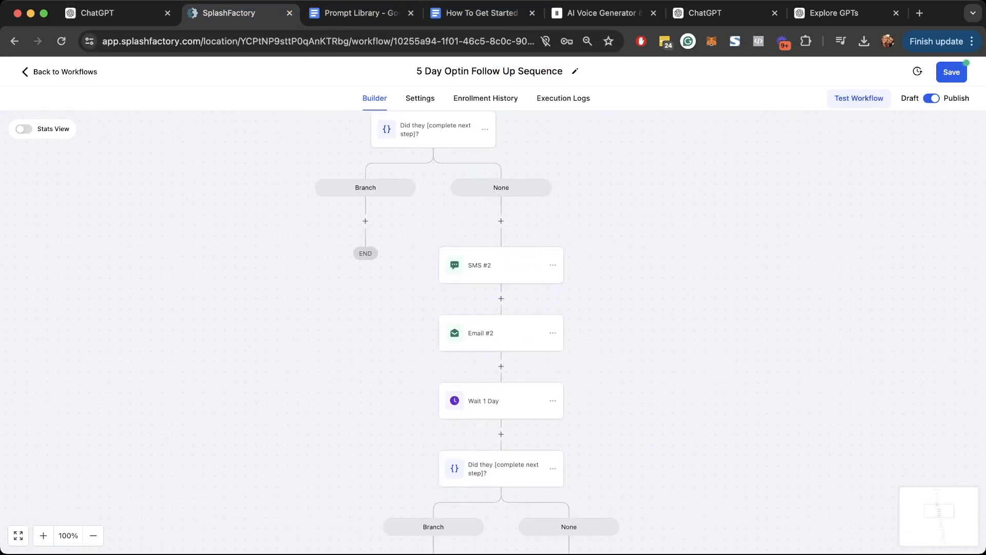
scroll(493, 329, "down", 6)
scroll(493, 329, "down", 9)
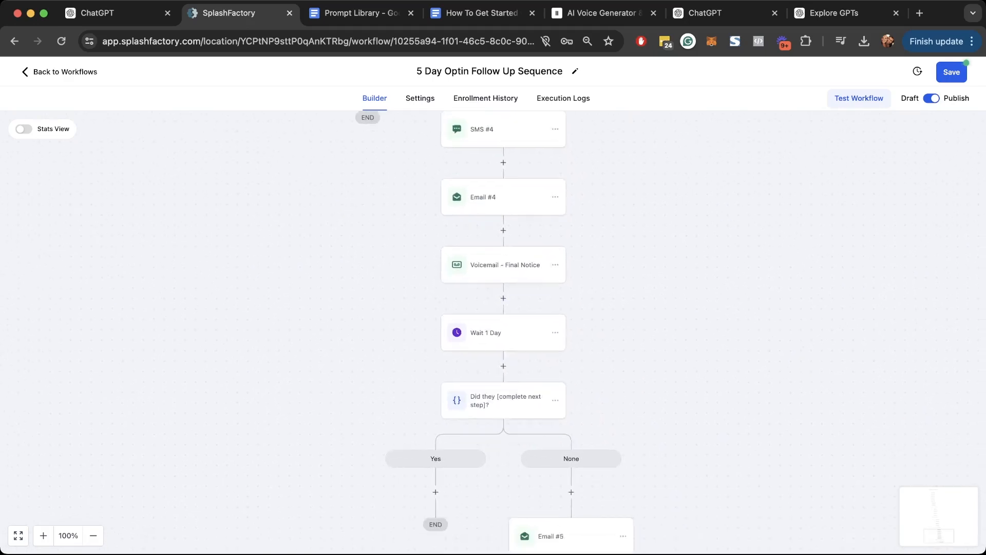
scroll(493, 329, "up", 12)
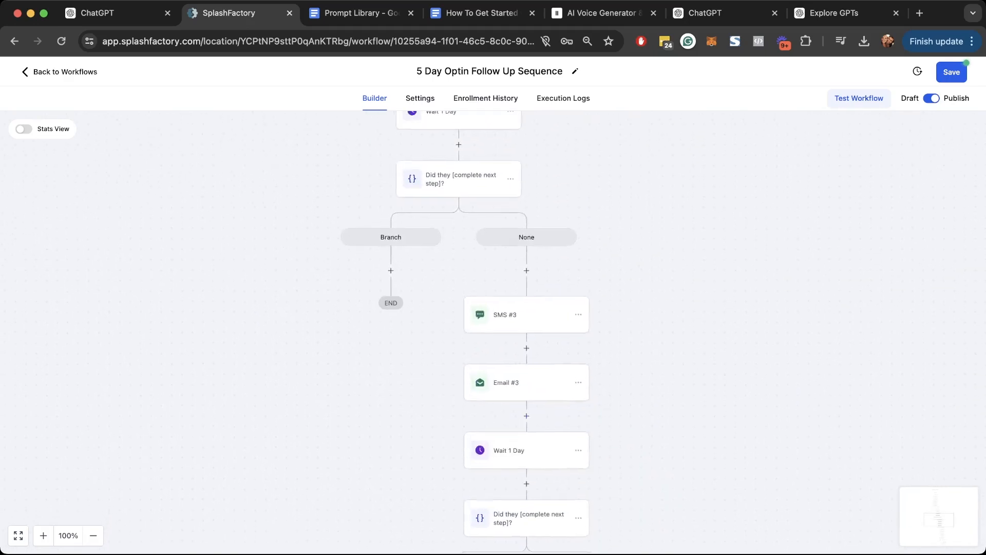
scroll(493, 328, "up", 3)
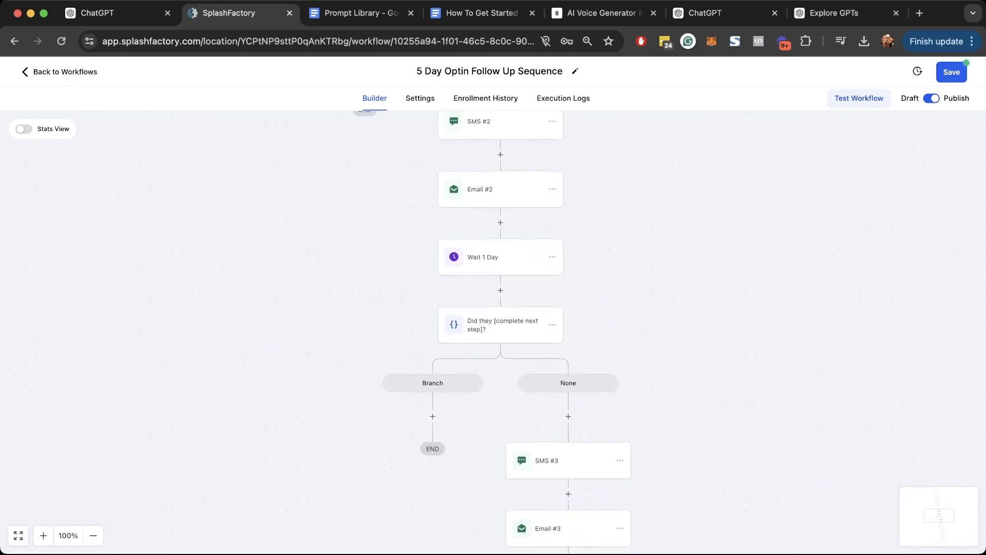
scroll(494, 329, "up", 5)
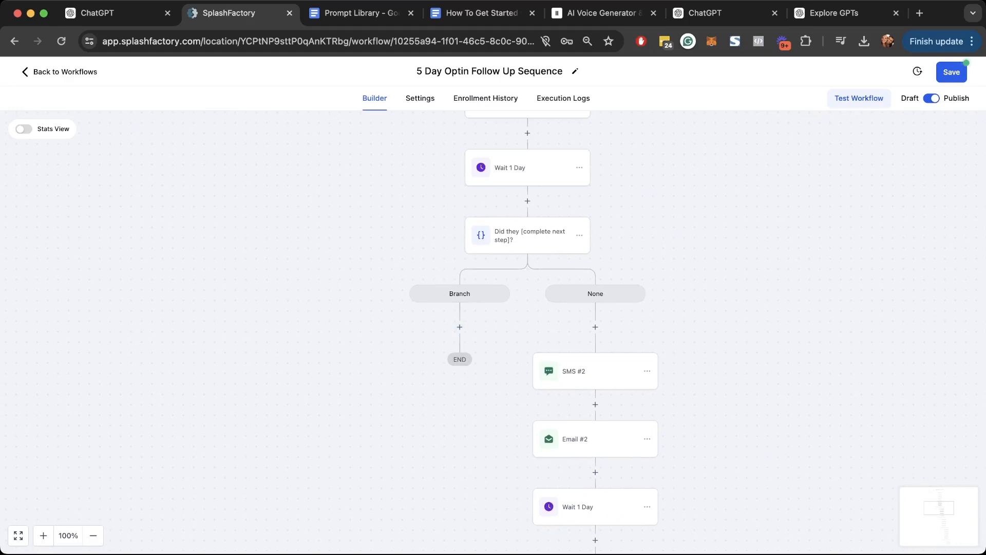
scroll(527, 329, "up", 10)
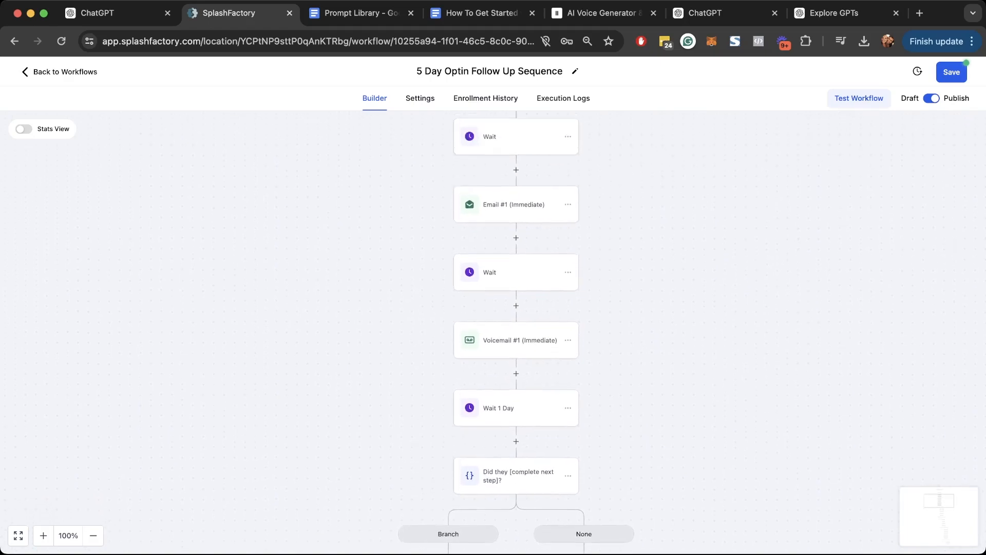